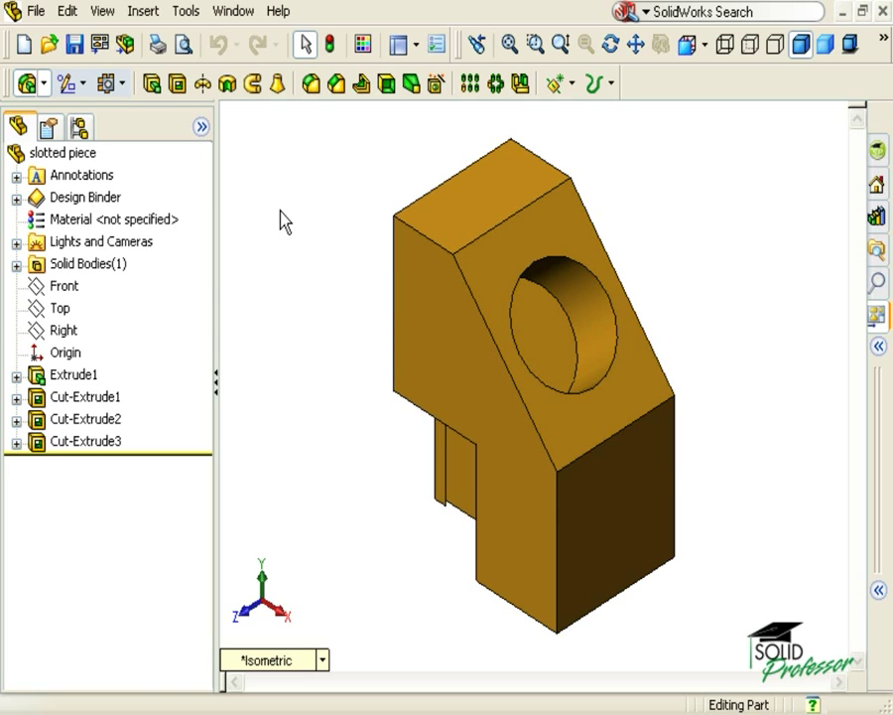
# Step: Create a new drawing from the Drawing template on an A - Landscape sheet
pyautogui.click(26, 46)
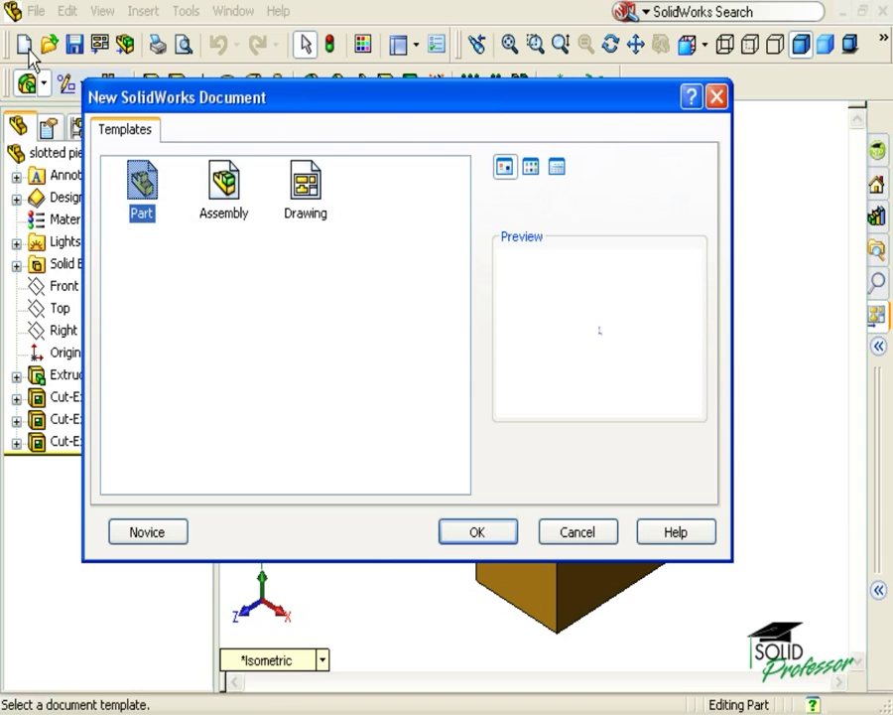
pyautogui.doubleClick(301, 193)
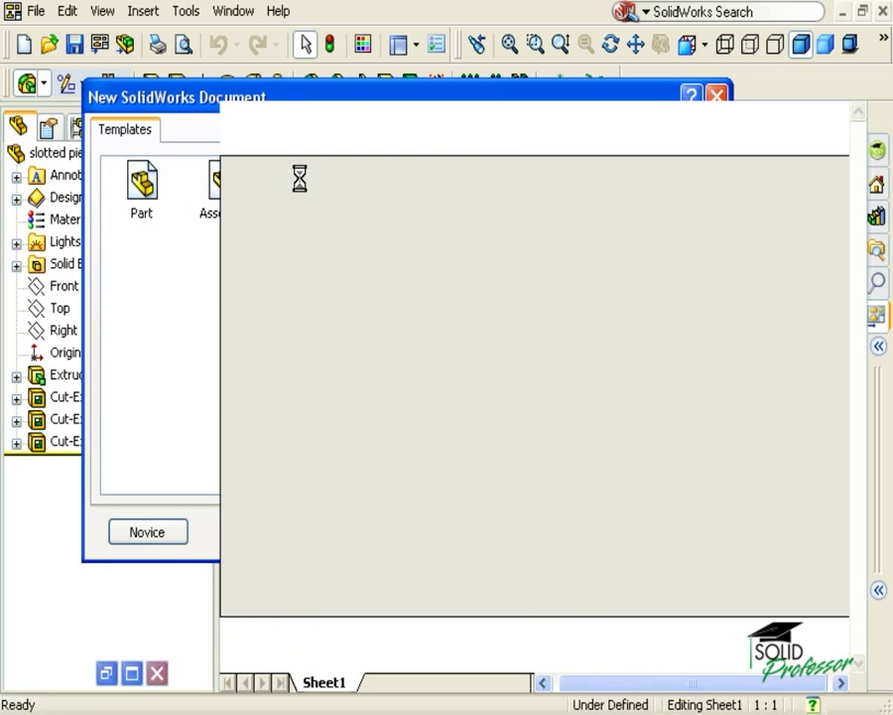
pyautogui.click(266, 257)
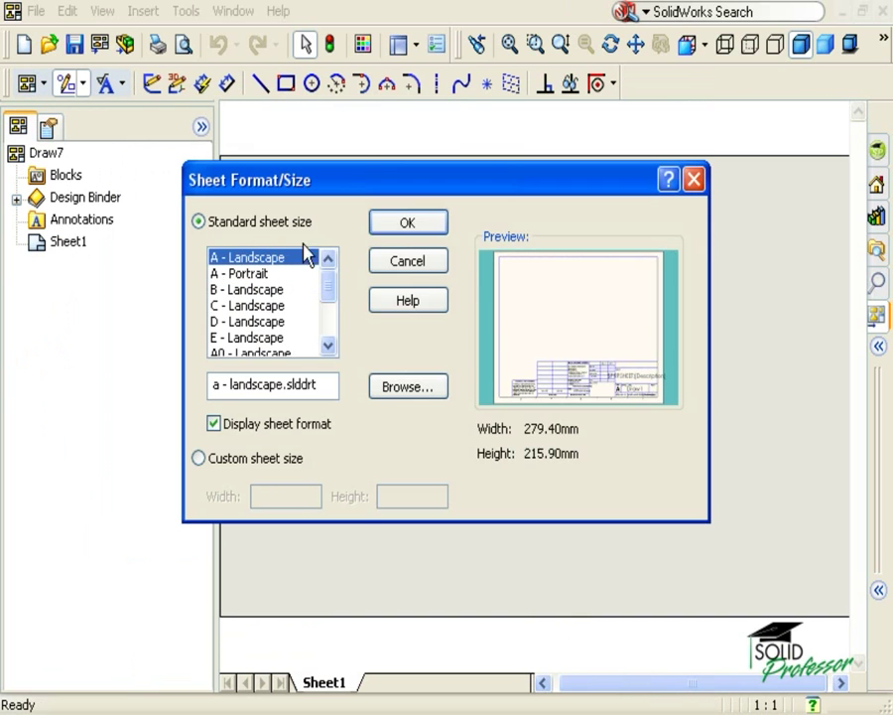
pyautogui.click(389, 231)
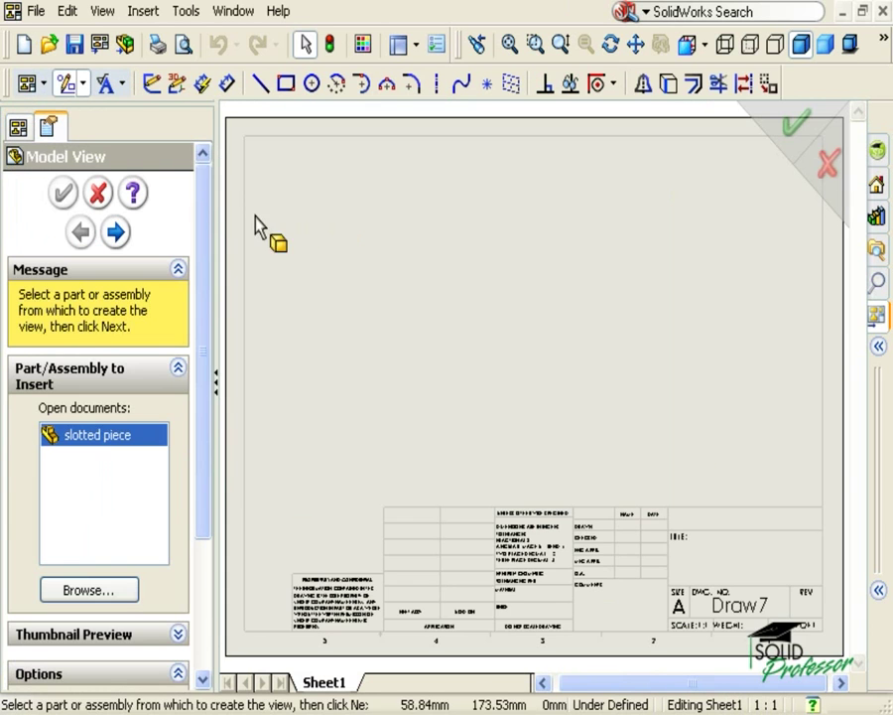
# Step: Cancel Model View, check Insert > Drawing View, and switch the CommandManager to Drawings
pyautogui.click(105, 196)
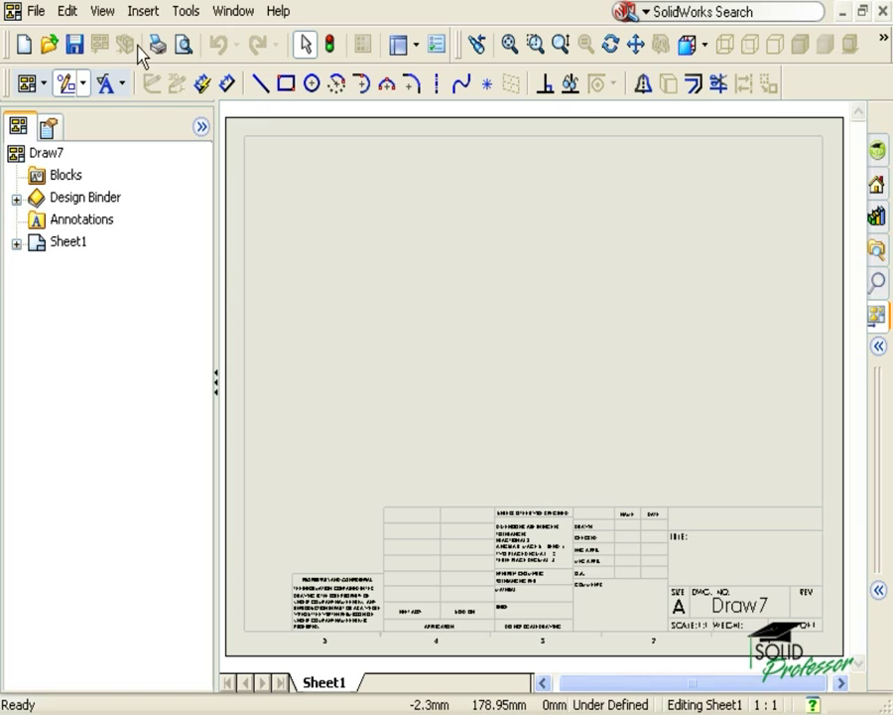
pyautogui.click(143, 12)
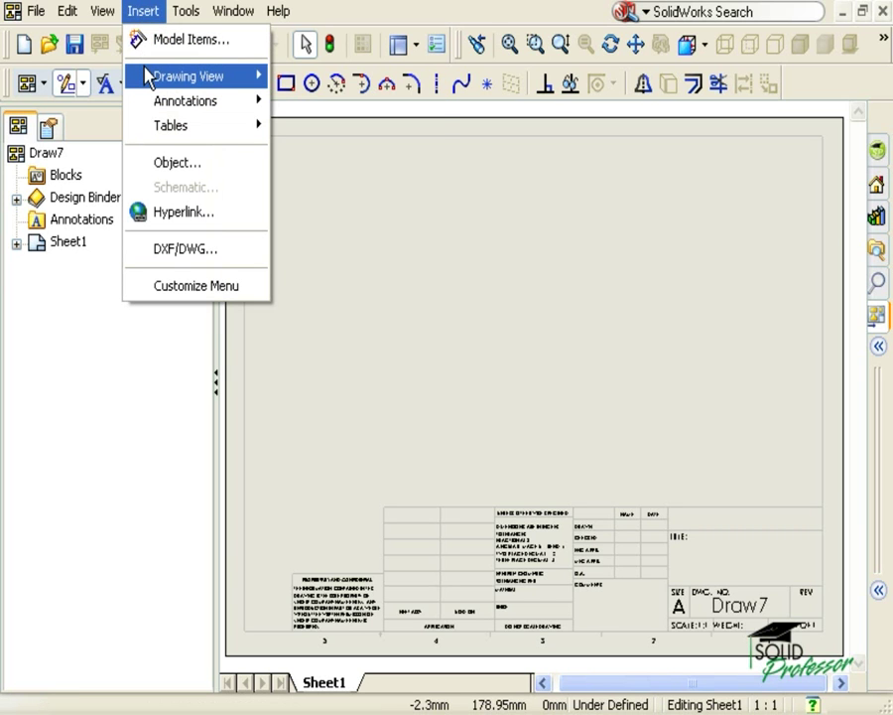
pyautogui.moveTo(148, 76)
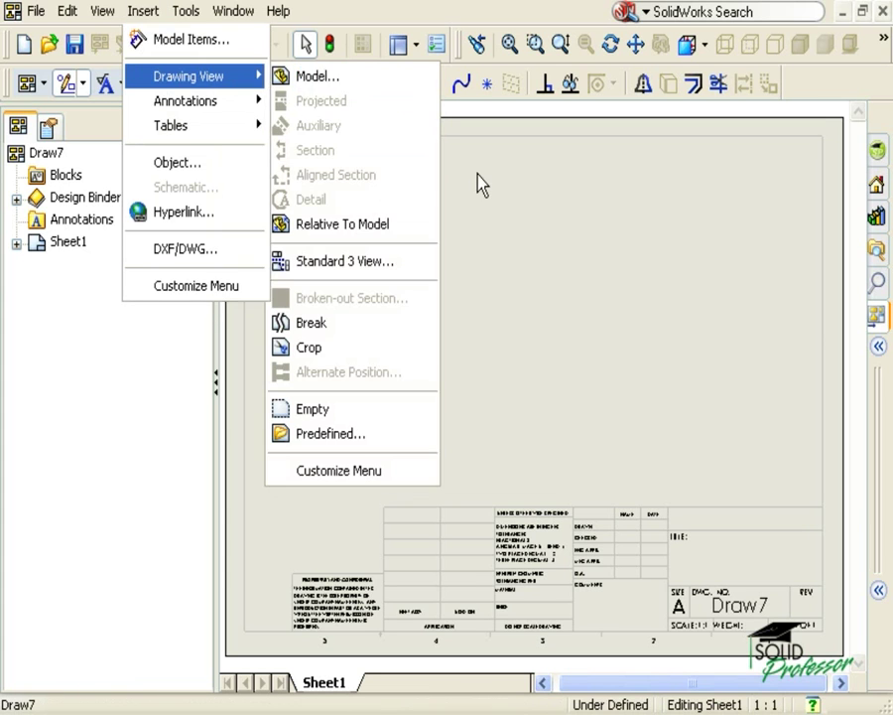
pyautogui.click(421, 189)
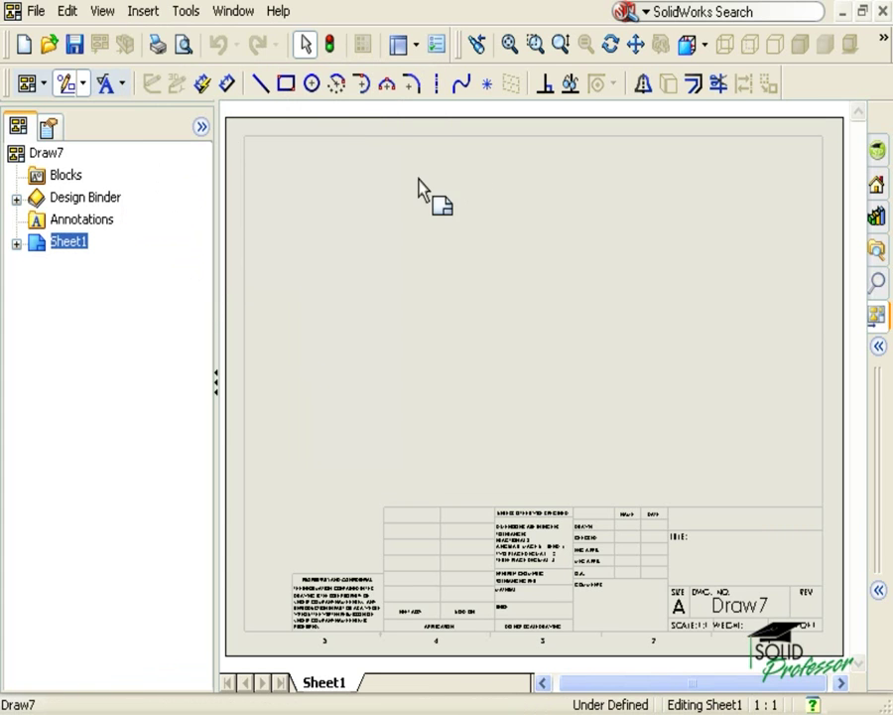
pyautogui.click(30, 86)
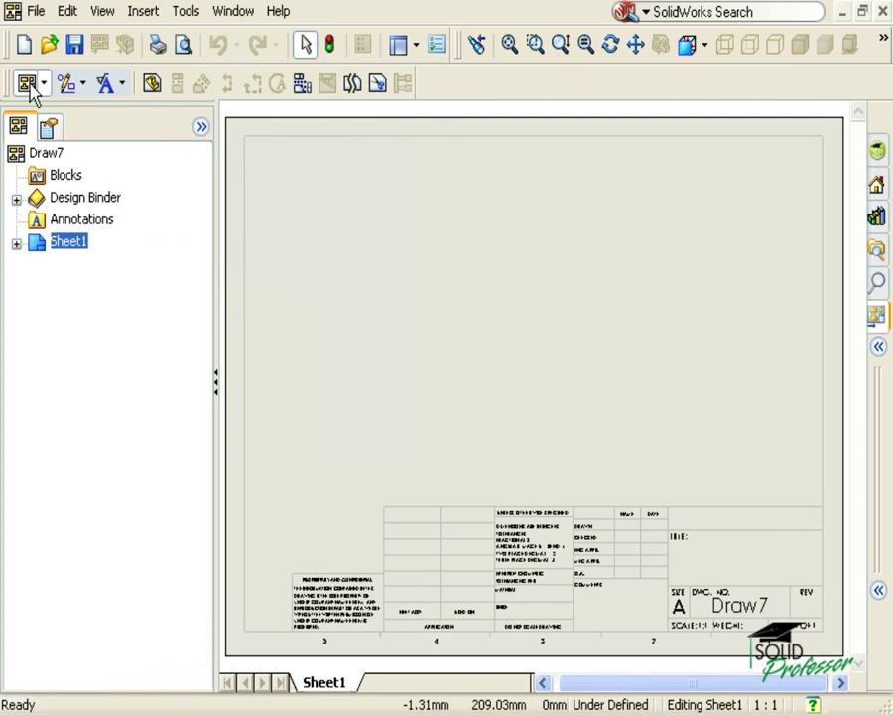
# Step: Start Model View with the already open slotted piece as the source part, without browsing for another
pyautogui.click(152, 85)
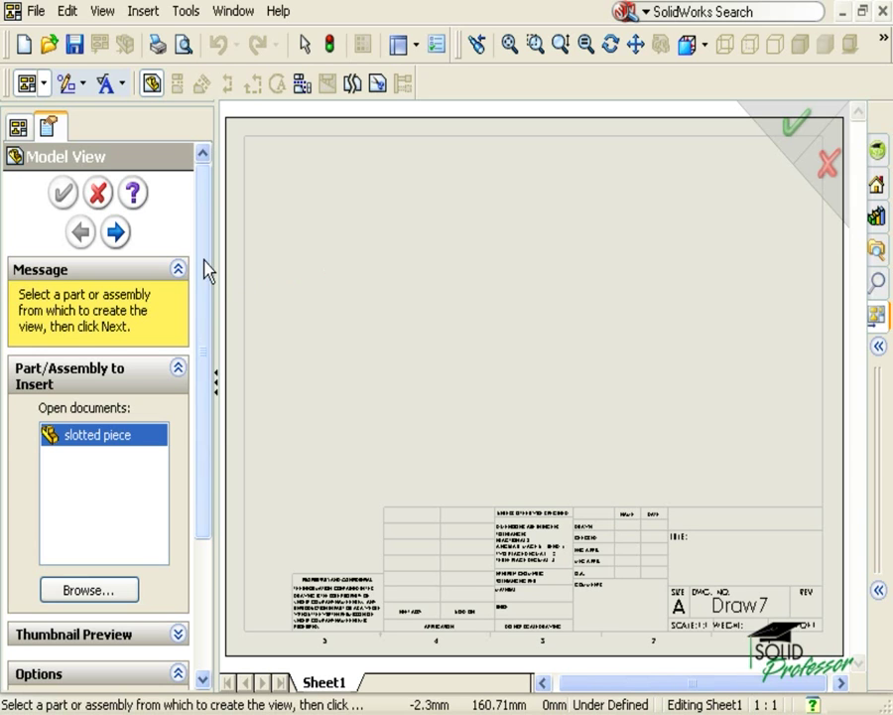
pyautogui.moveTo(206, 270); pyautogui.dragTo(205, 331)
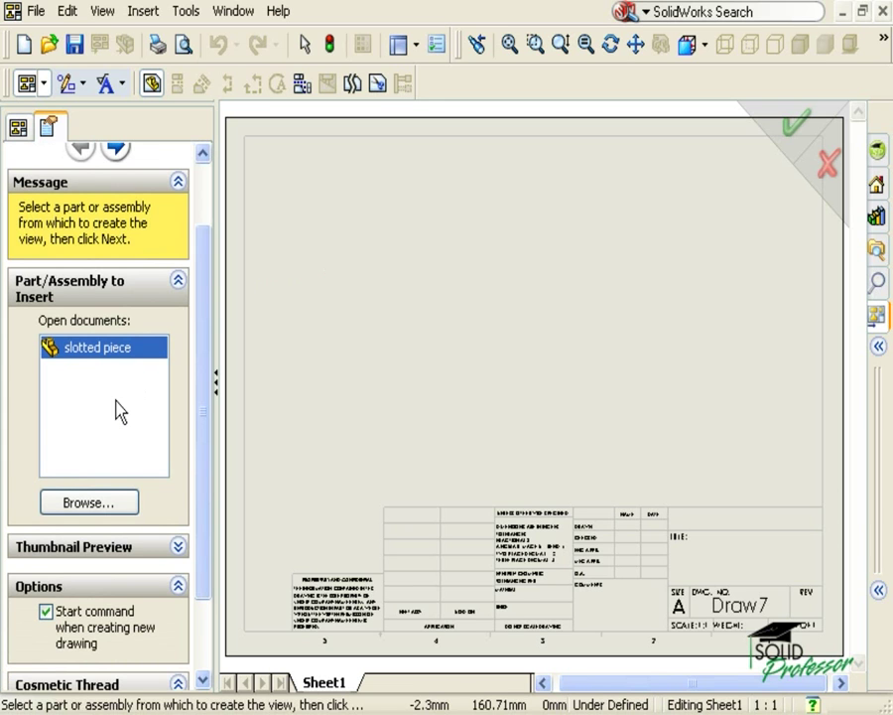
pyautogui.click(95, 504)
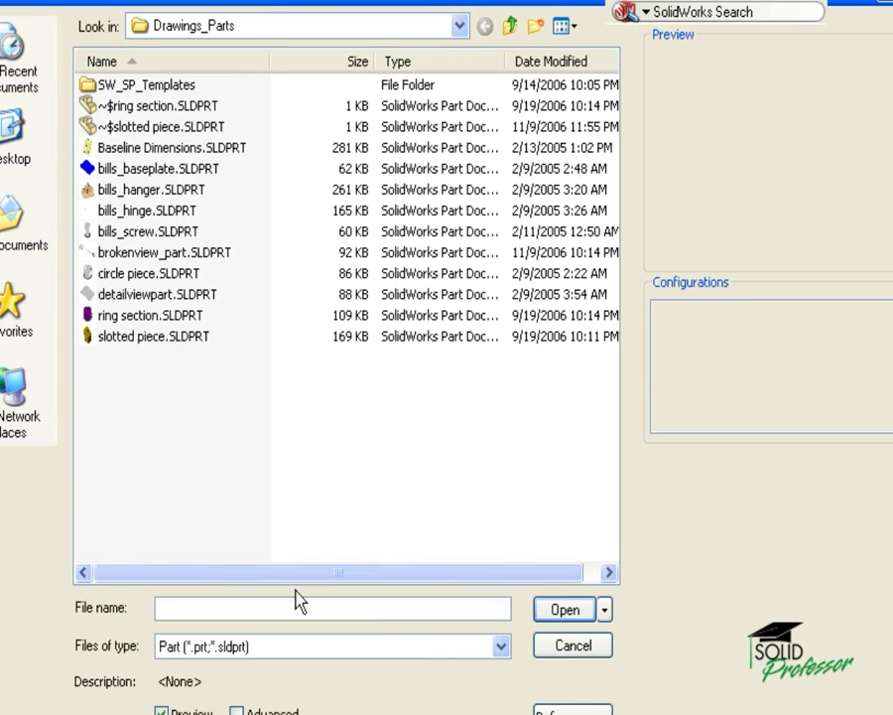
pyautogui.click(570, 654)
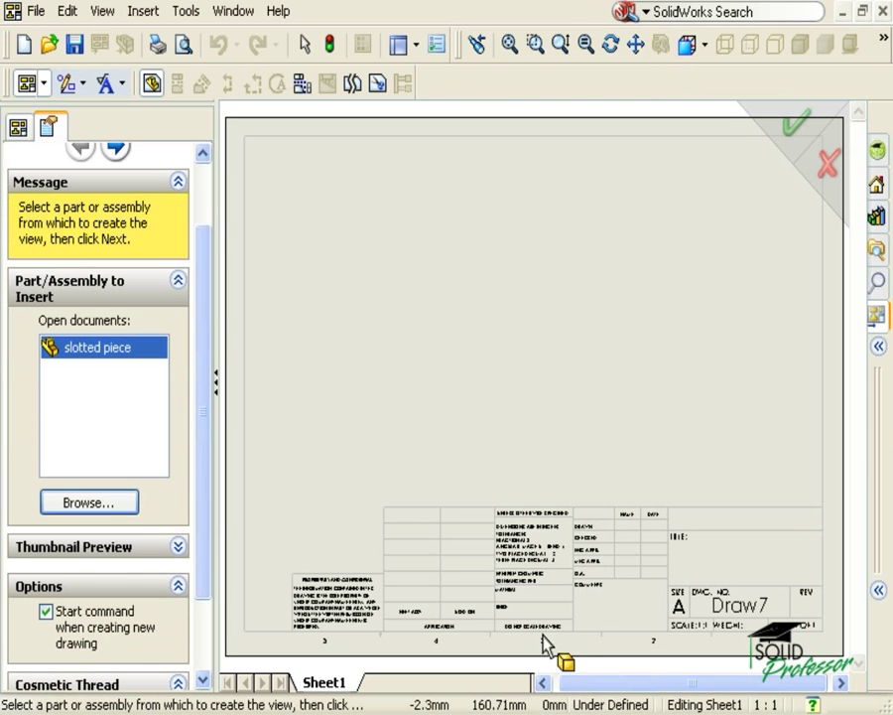
pyautogui.scroll(2, 202, 238)
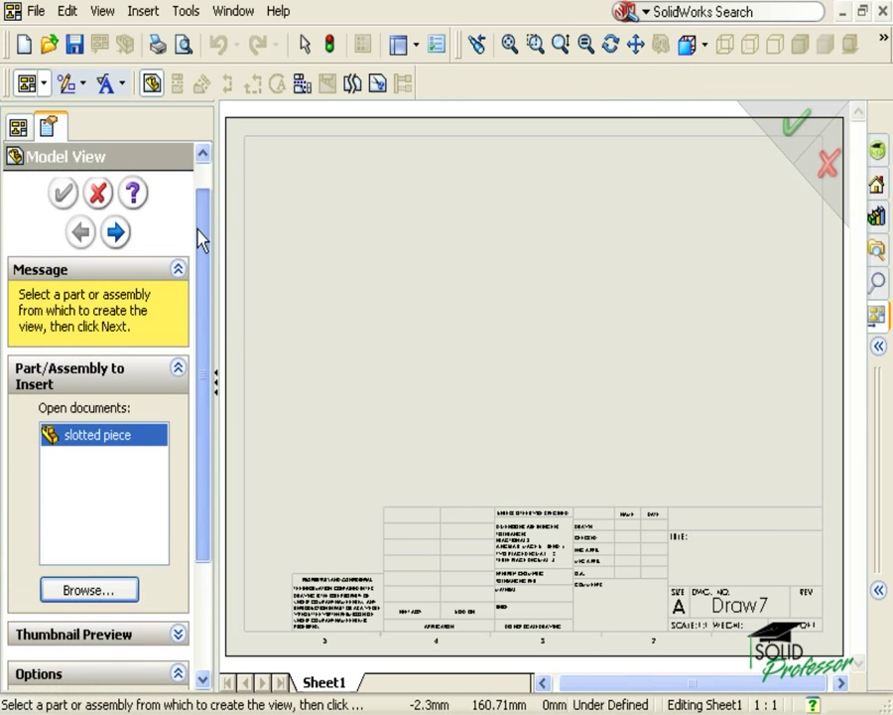
# Step: Set the single model view to the Front standard orientation
pyautogui.click(115, 232)
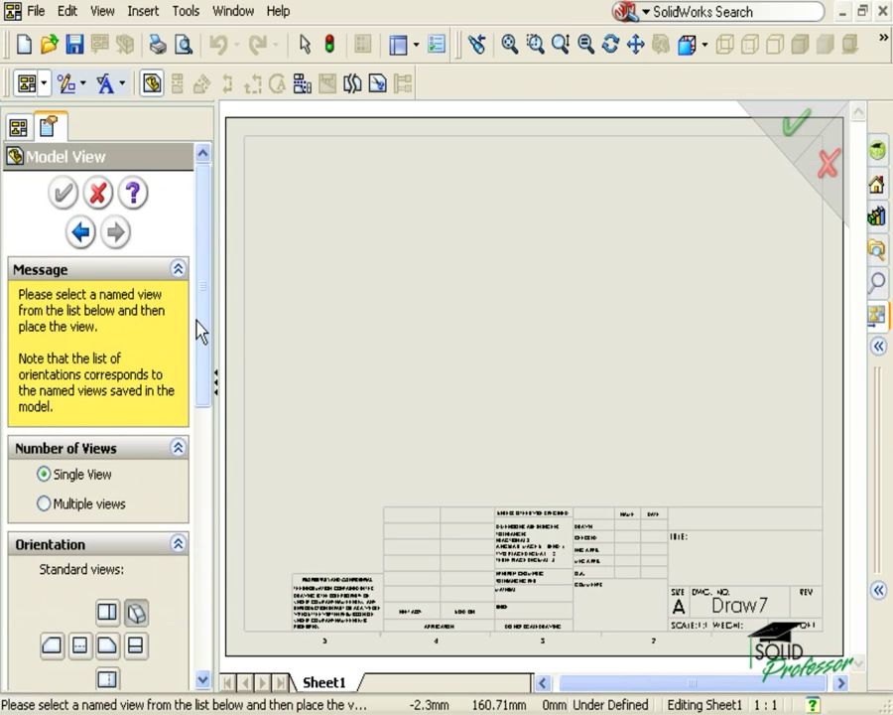
pyautogui.moveTo(198, 326); pyautogui.dragTo(199, 377)
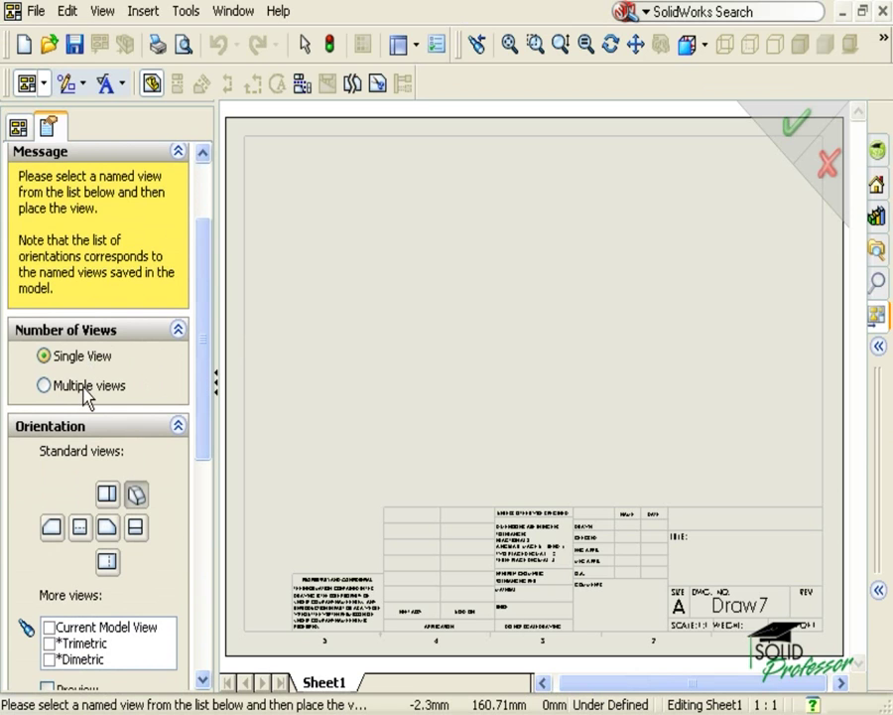
pyautogui.click(108, 529)
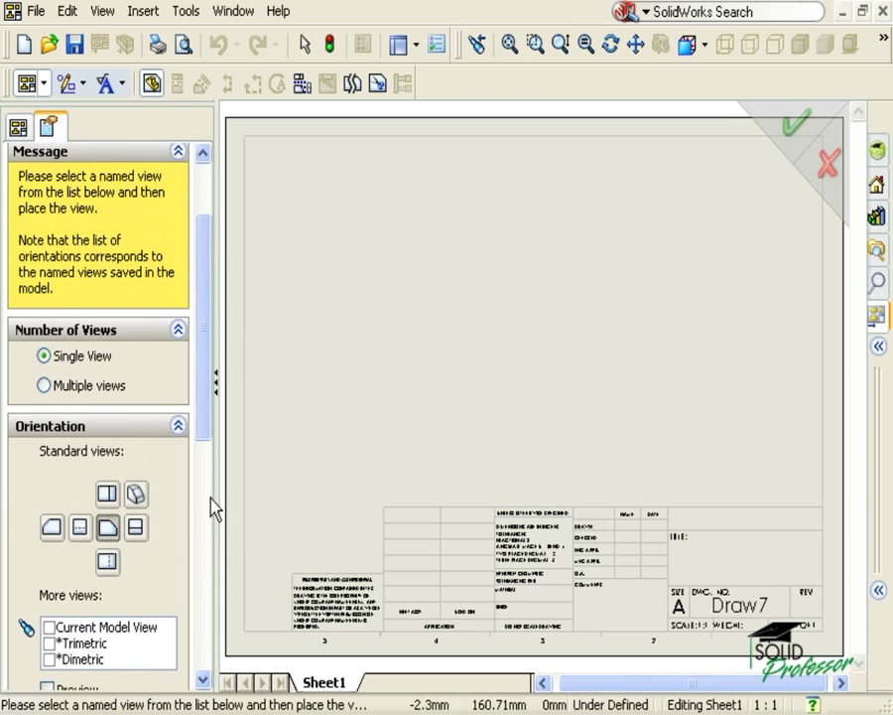
pyautogui.moveTo(212, 423); pyautogui.dragTo(203, 483)
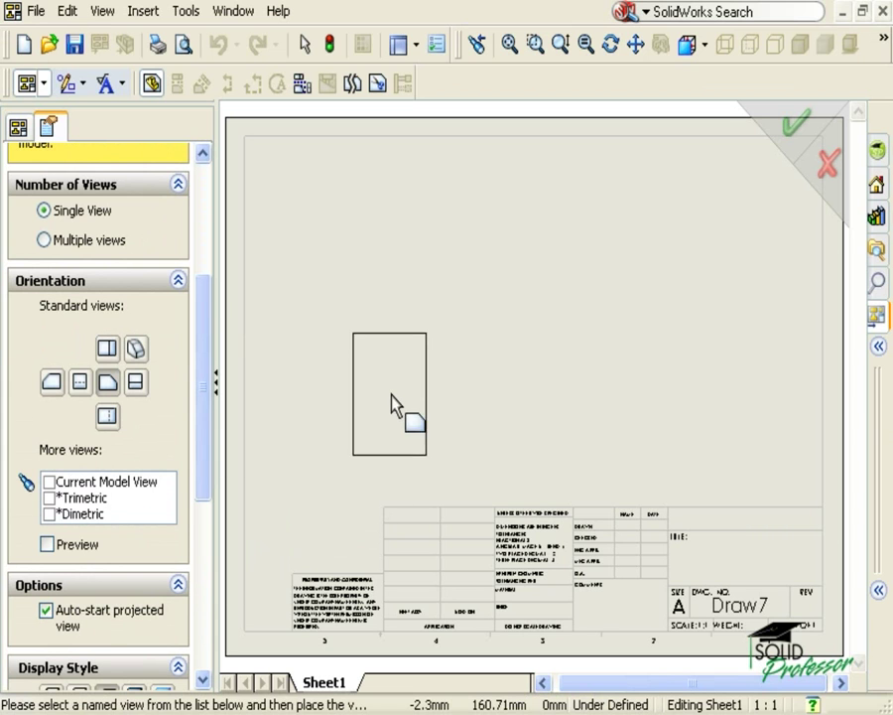
# Step: Place the front view, then project top, right and isometric views from it and confirm
pyautogui.click(404, 383)
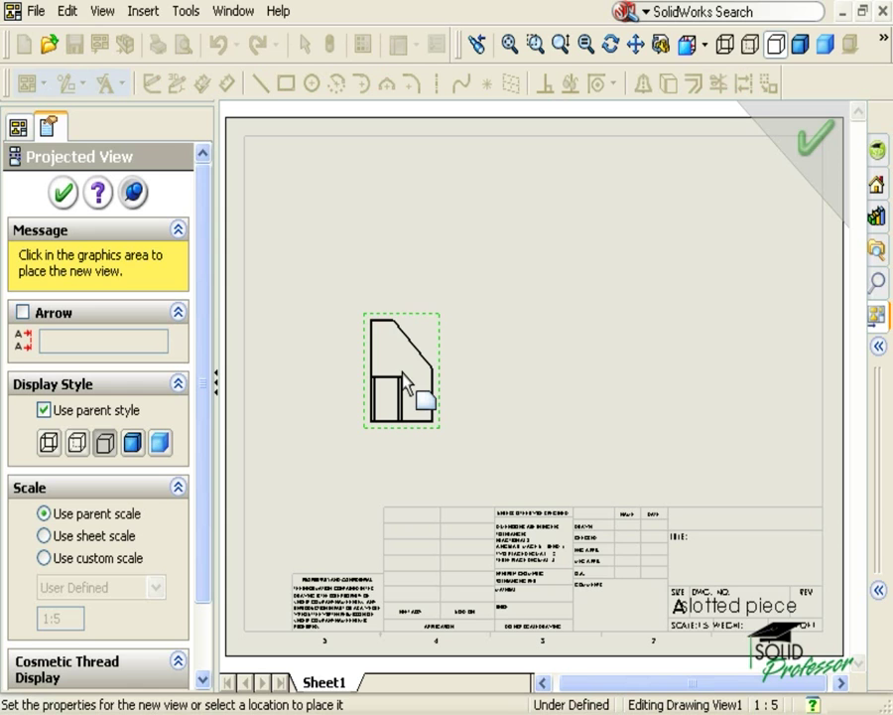
pyautogui.click(402, 229)
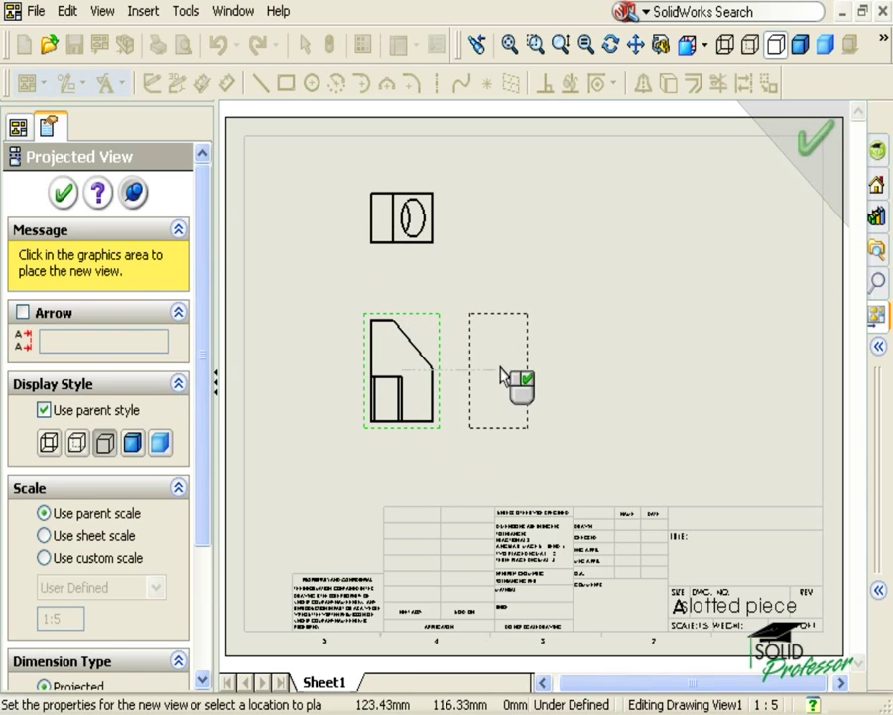
pyautogui.click(564, 372)
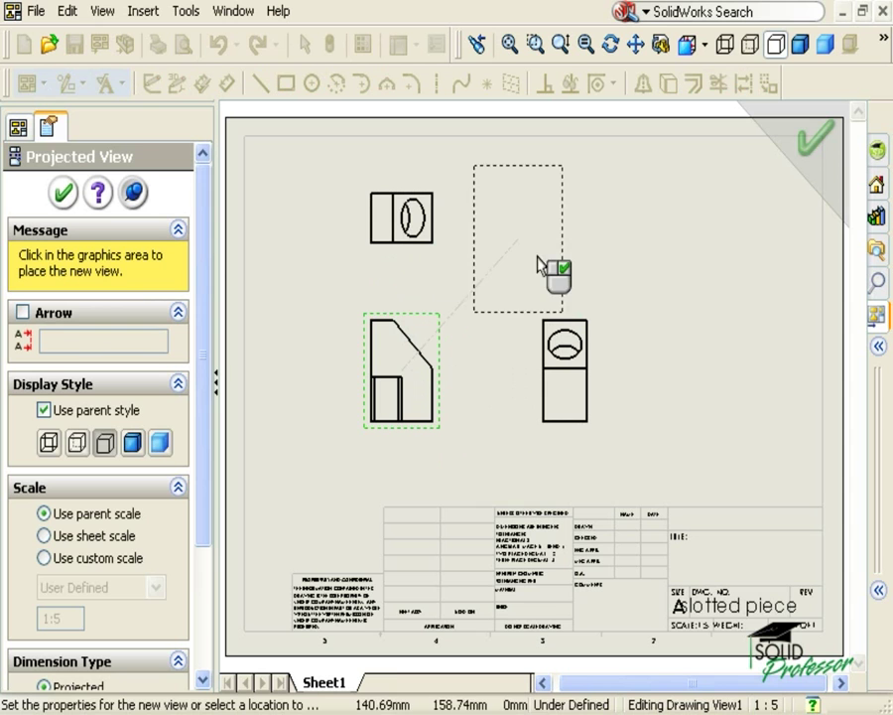
pyautogui.click(551, 216)
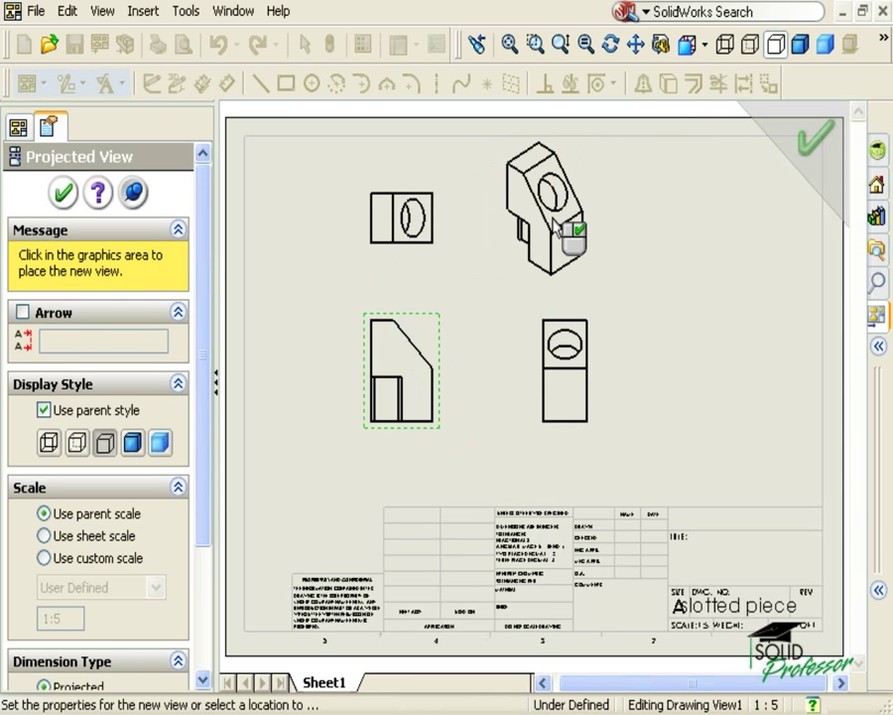
pyautogui.click(812, 139)
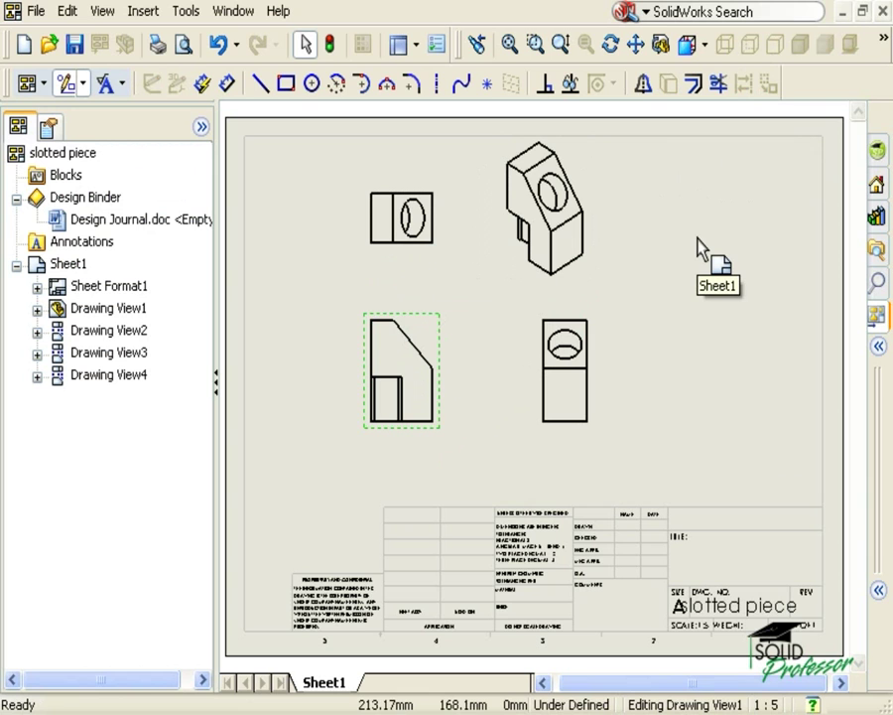
# Step: Undo the isometric, right, top and front views, leaving the sheet empty
pyautogui.click(219, 46)
pyautogui.click(218, 46)
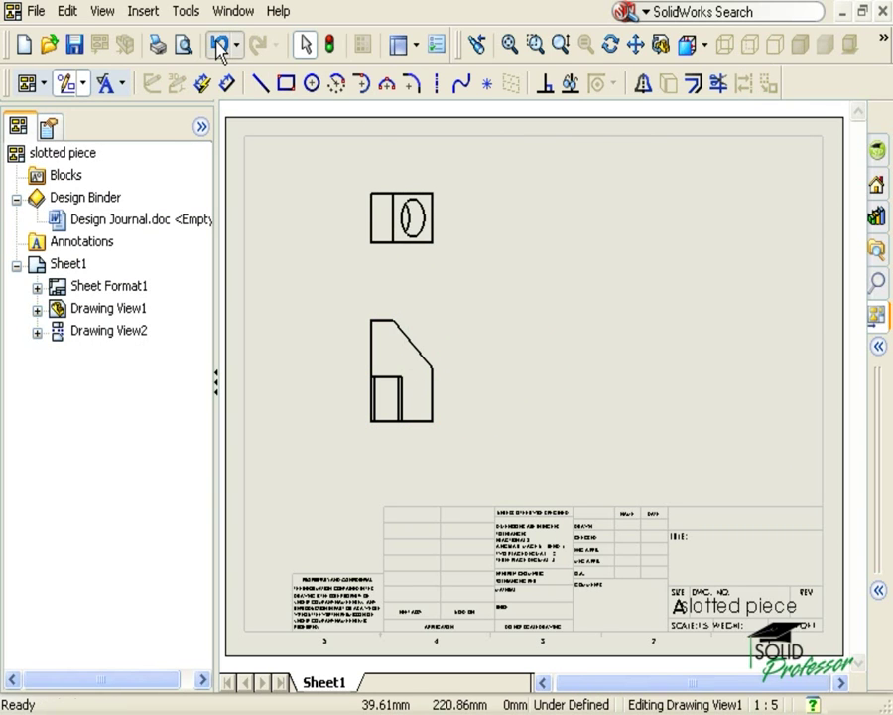
pyautogui.click(219, 47)
pyautogui.click(218, 47)
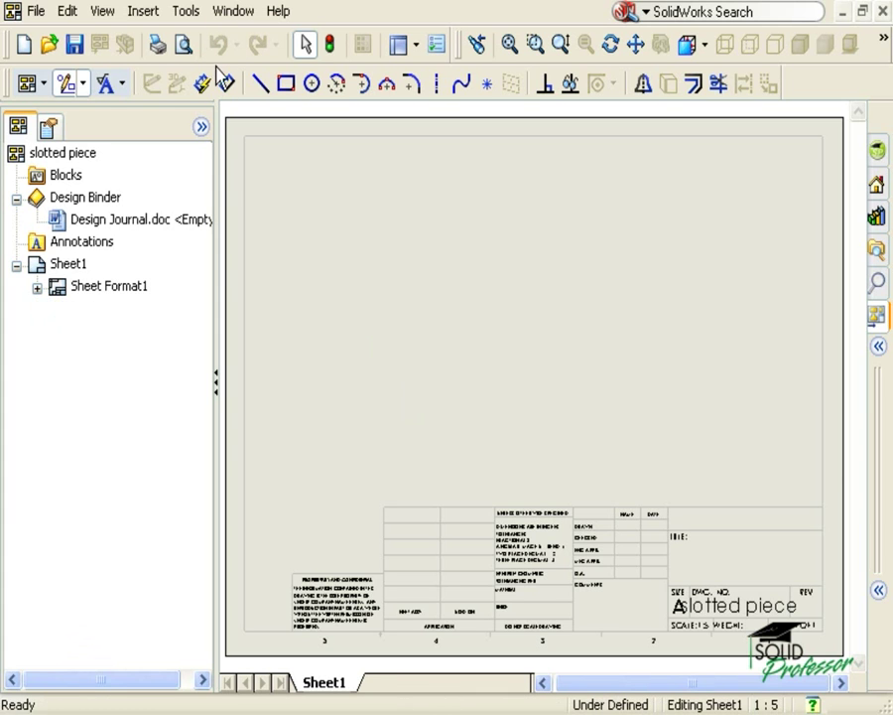
pyautogui.click(246, 175)
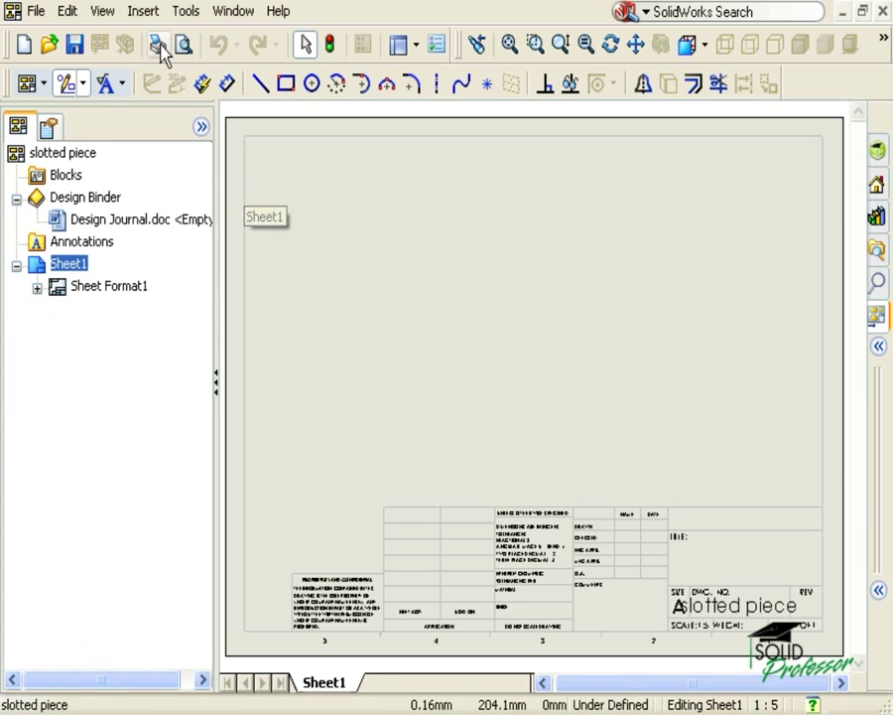
# Step: Start a new Model View of the slotted piece in Multiple views mode
pyautogui.click(144, 14)
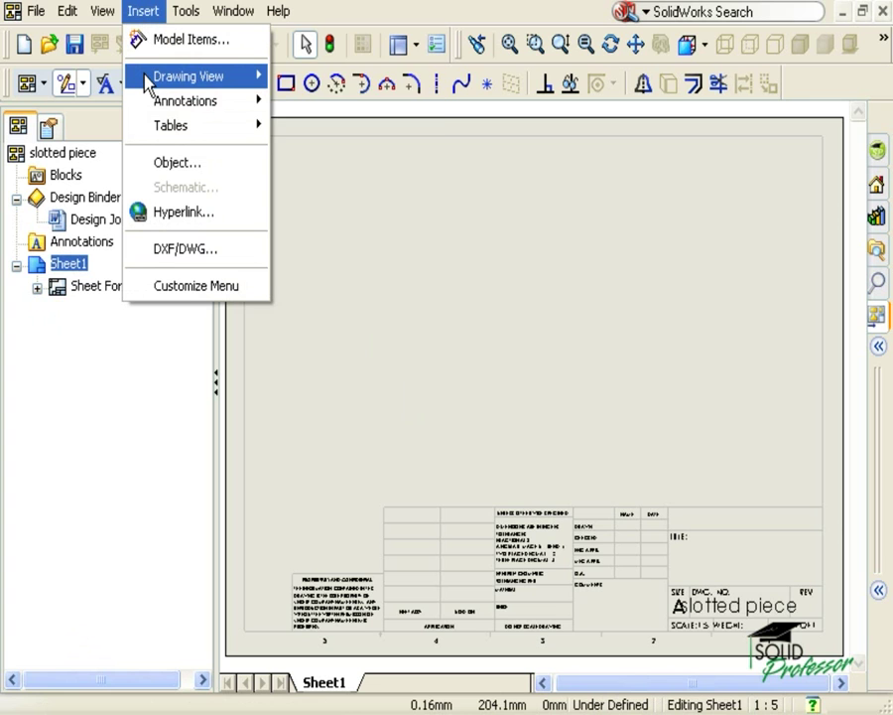
pyautogui.moveTo(146, 79)
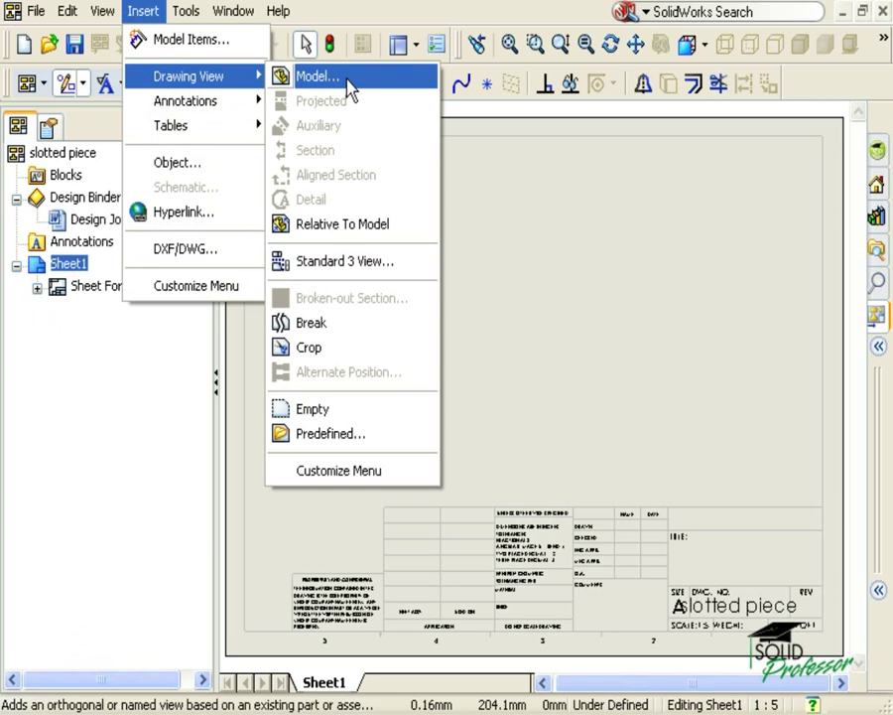
pyautogui.click(349, 90)
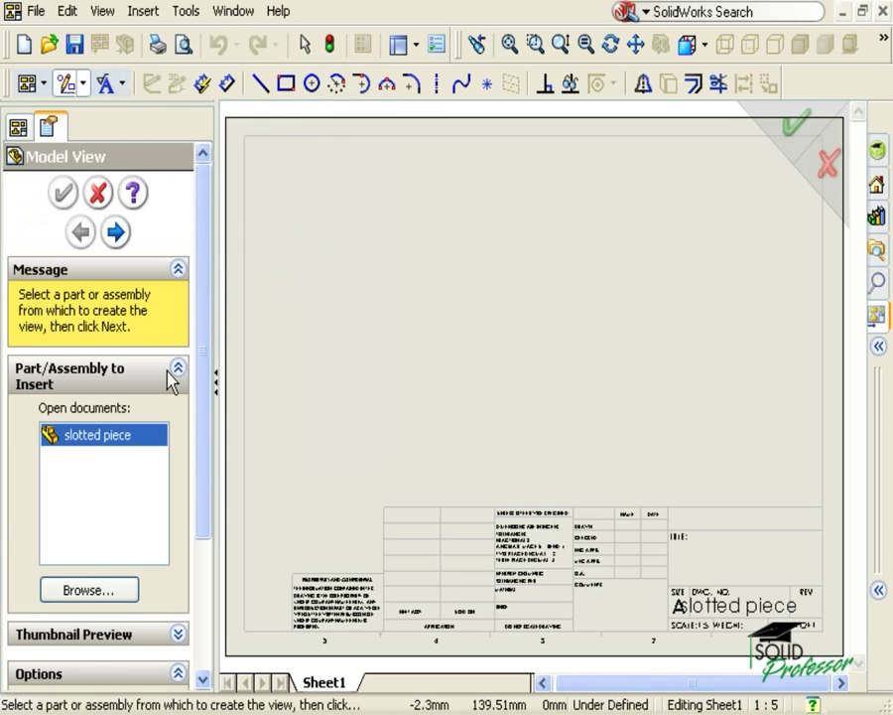
pyautogui.click(117, 231)
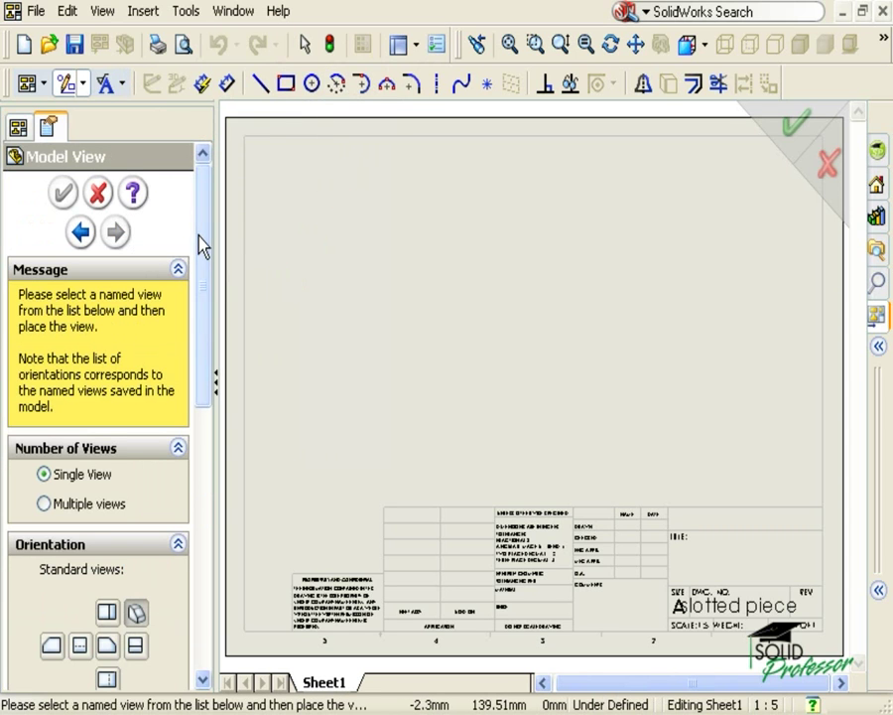
pyautogui.moveTo(199, 240); pyautogui.dragTo(201, 339)
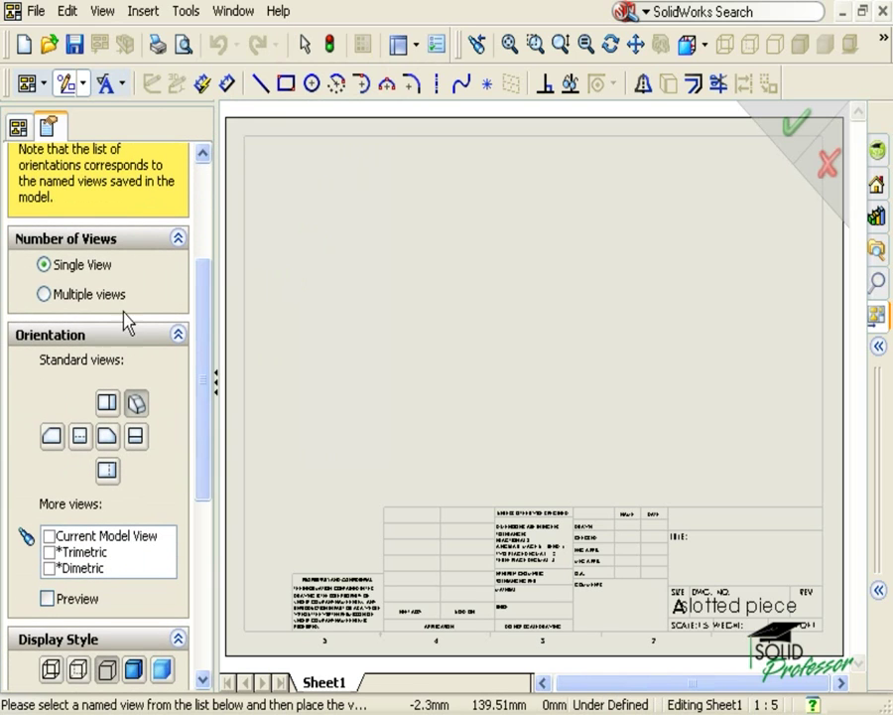
pyautogui.click(47, 298)
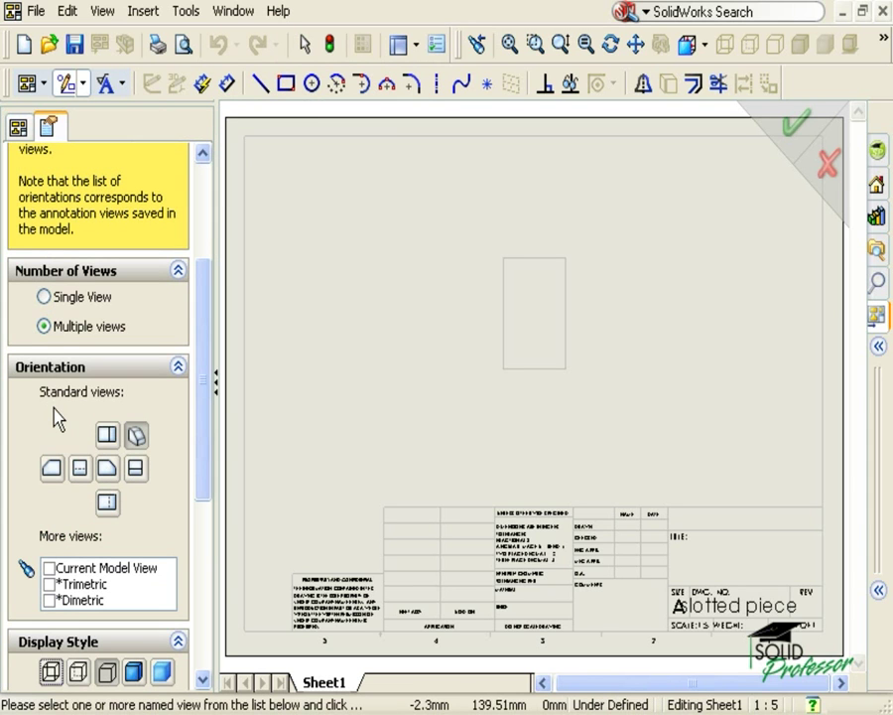
# Step: Choose Front, Top, Right and Isometric views and place all four at once
pyautogui.click(111, 446)
pyautogui.click(107, 465)
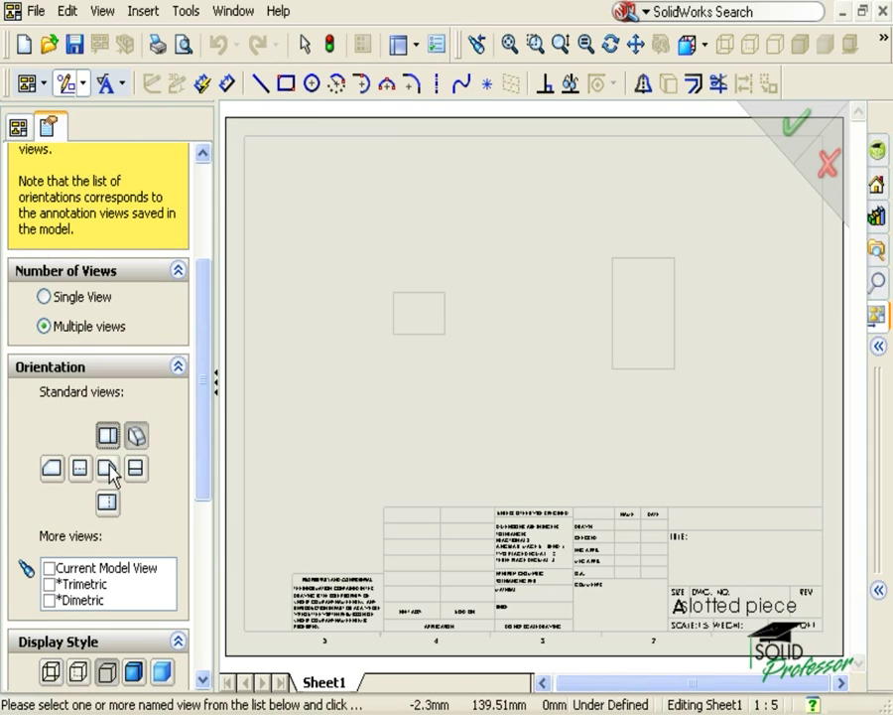
pyautogui.click(136, 468)
pyautogui.click(136, 469)
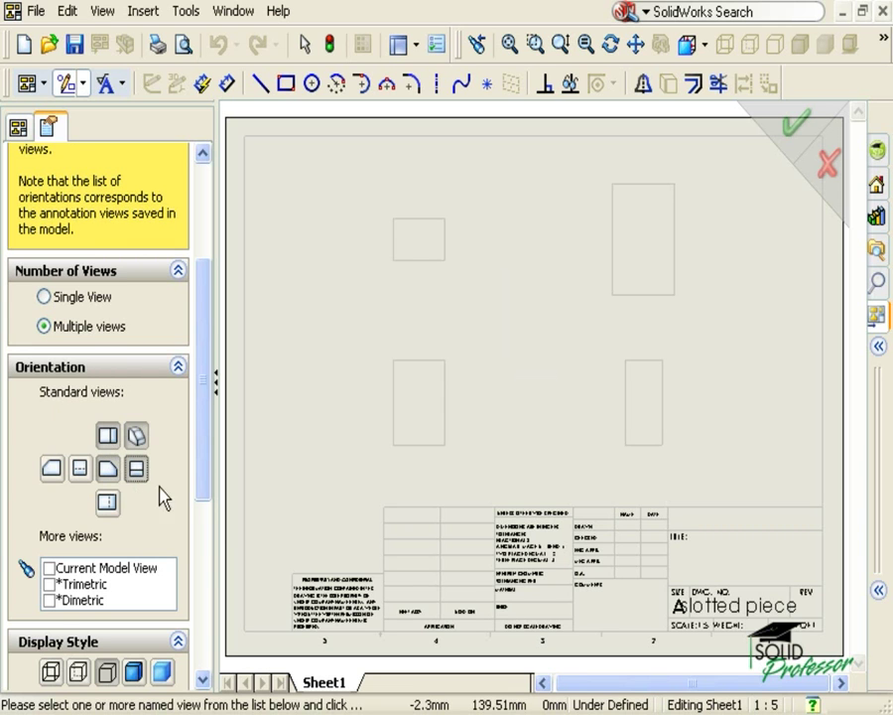
pyautogui.scroll(3, 208, 446)
pyautogui.scroll(1, 168, 322)
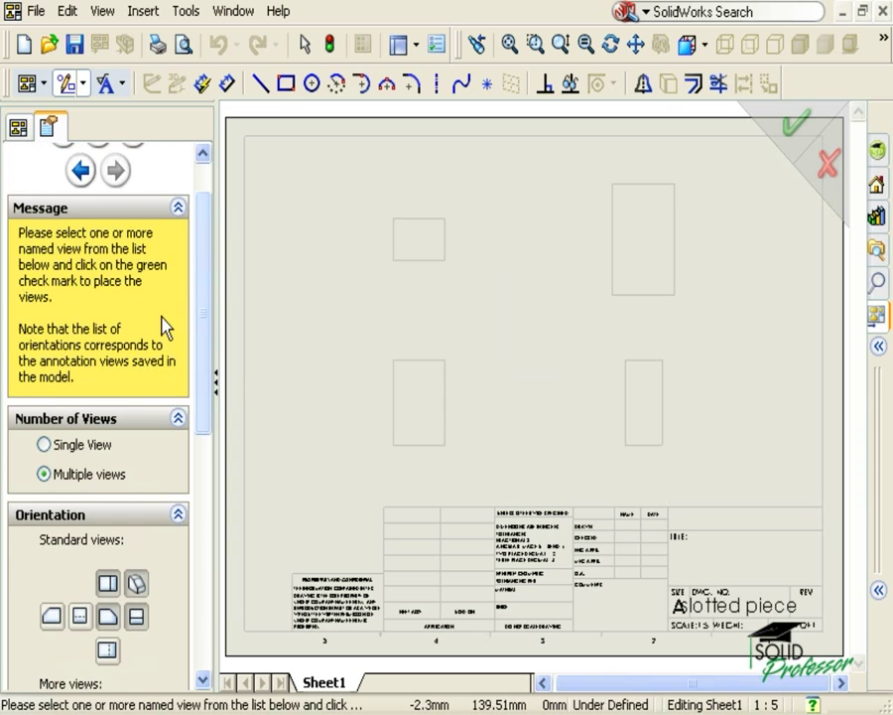
pyautogui.scroll(2, 203, 284)
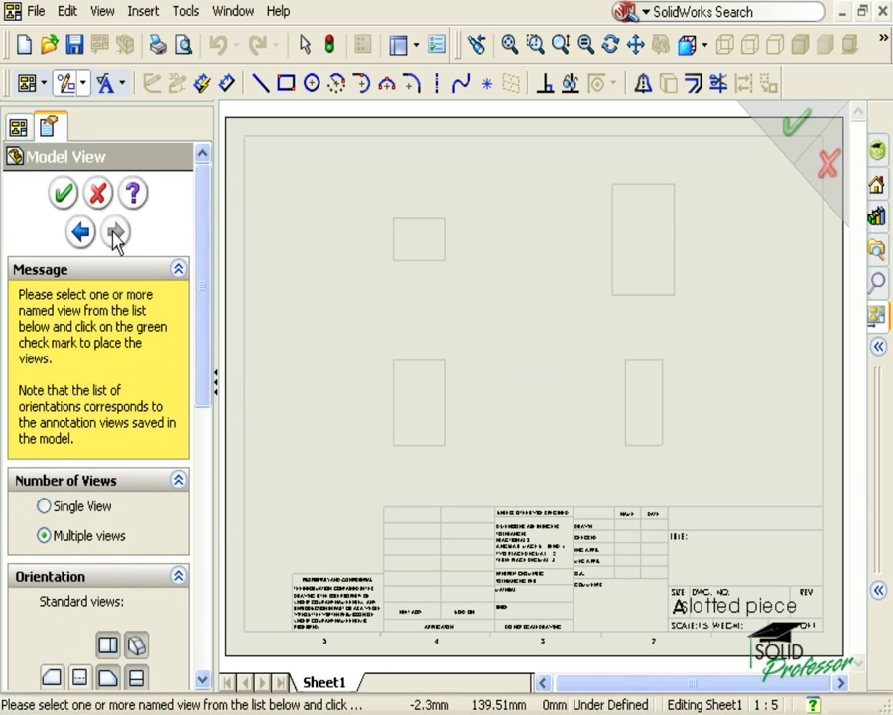
pyautogui.click(64, 194)
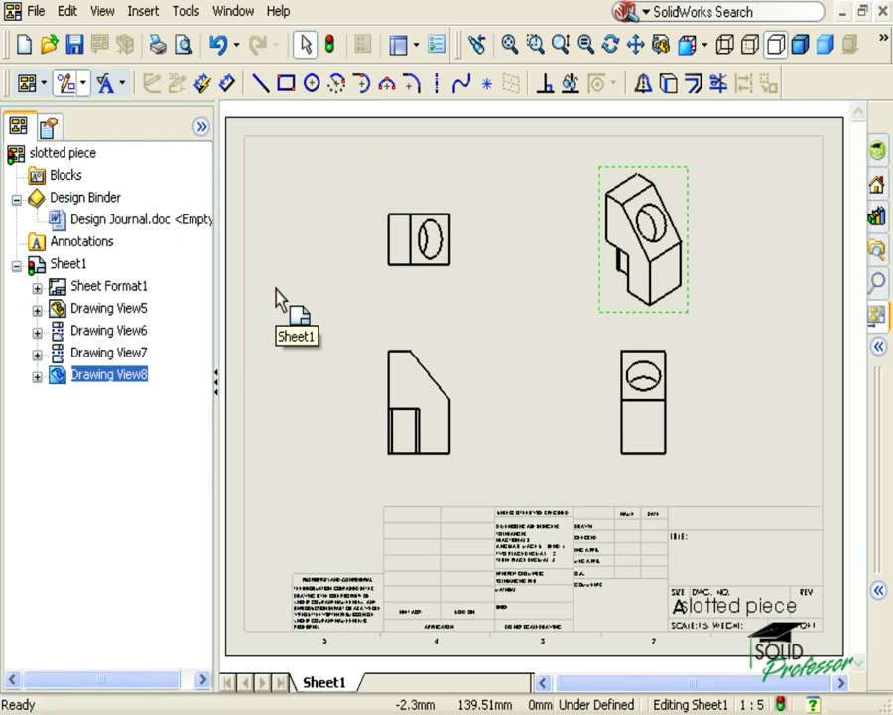
# Step: Reorient Drawing View5 from Front to Left, accepting the orientation warning
pyautogui.moveTo(276, 289)
pyautogui.mouseDown()
pyautogui.moveTo(332, 329)
pyautogui.moveTo(429, 365)
pyautogui.mouseUp()
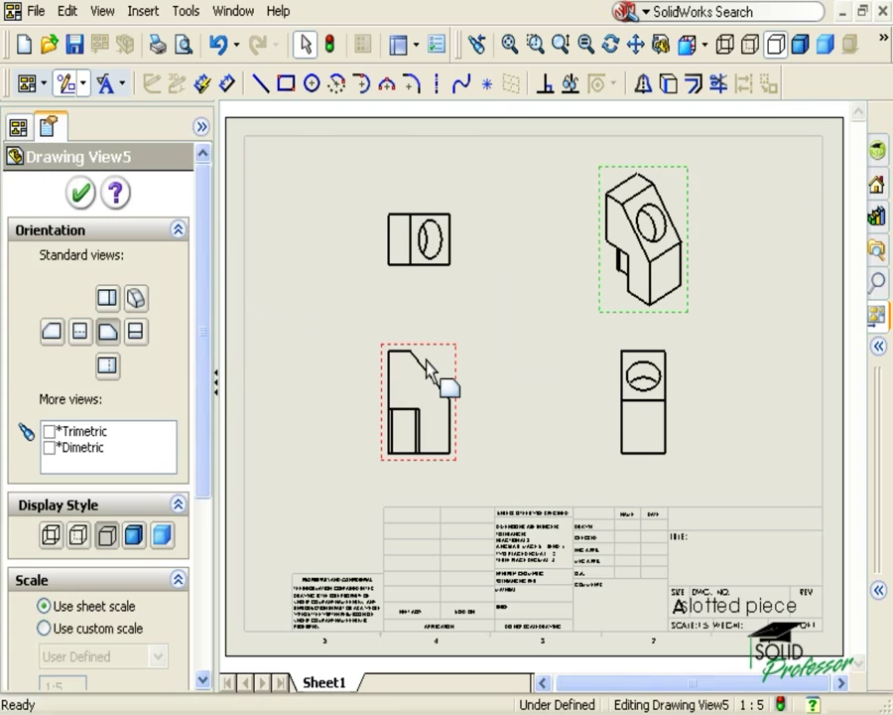
pyautogui.click(82, 333)
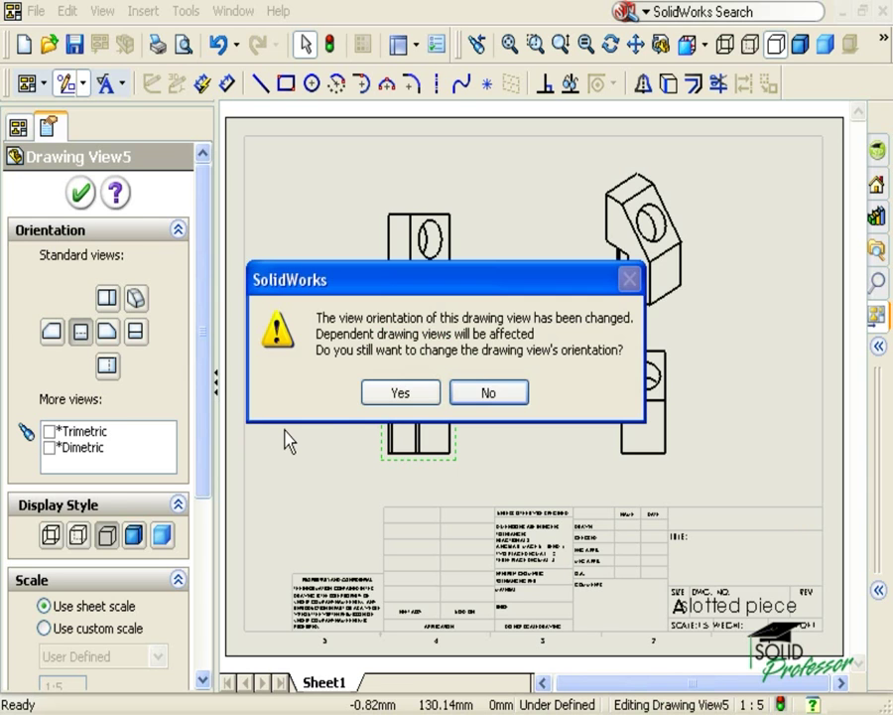
pyautogui.click(382, 392)
pyautogui.click(316, 375)
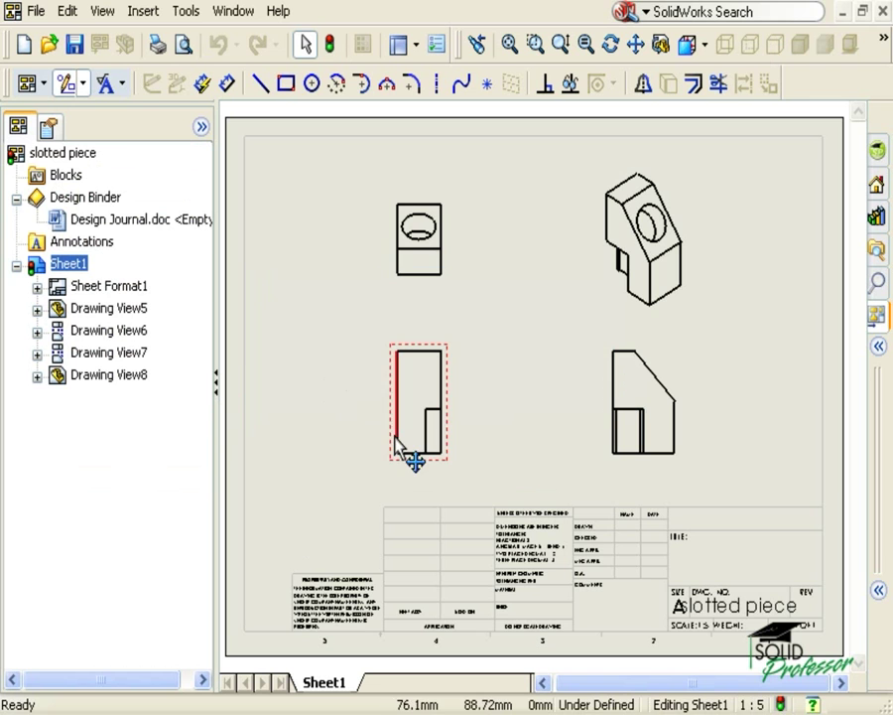
# Step: Nudge Drawing View5 upward, then box-select all four drawing views
pyautogui.moveTo(395, 437)
pyautogui.mouseDown()
pyautogui.moveTo(330, 419)
pyautogui.moveTo(384, 427)
pyautogui.moveTo(327, 406)
pyautogui.moveTo(393, 410)
pyautogui.mouseUp()
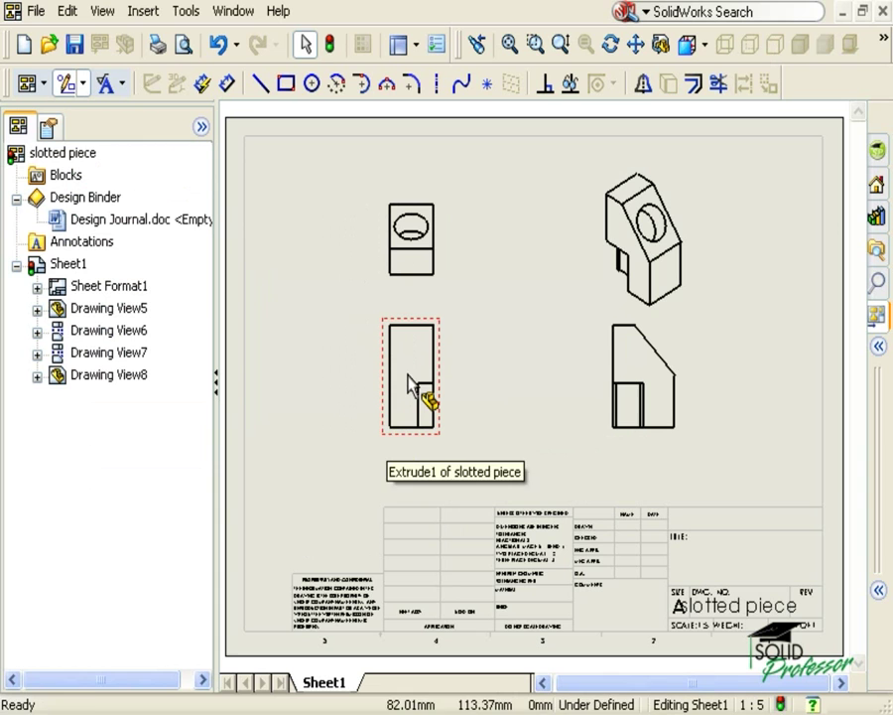
pyautogui.click(408, 377)
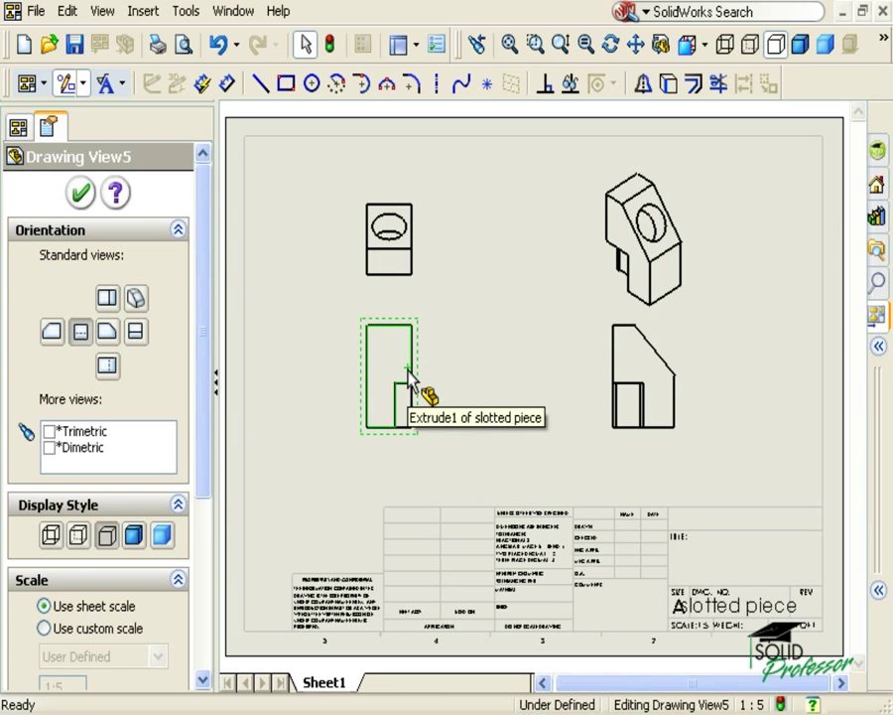
pyautogui.click(327, 266)
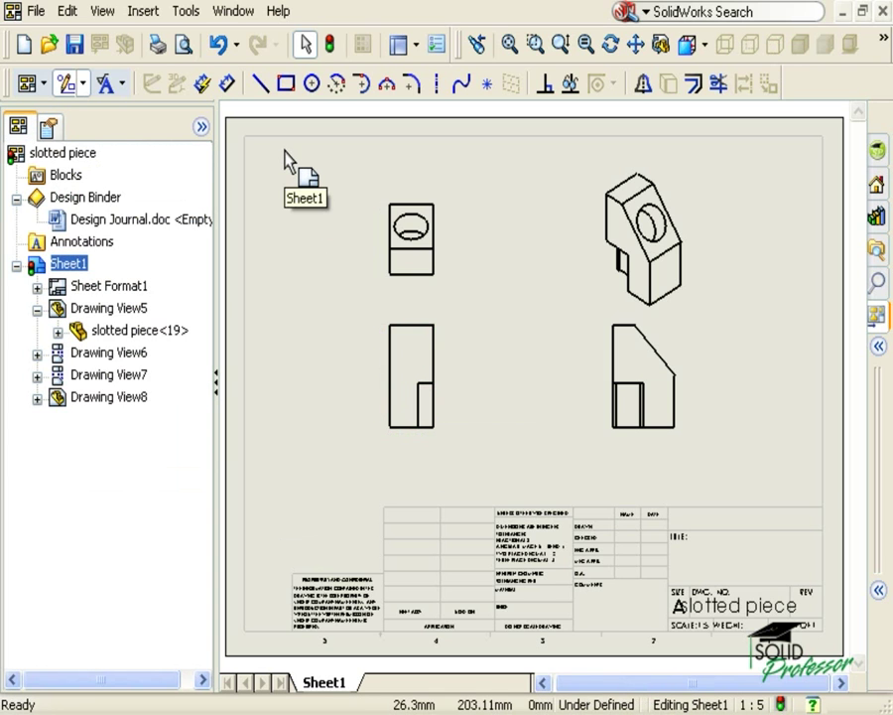
pyautogui.moveTo(285, 151)
pyautogui.mouseDown()
pyautogui.moveTo(516, 301)
pyautogui.moveTo(622, 403)
pyautogui.moveTo(758, 474)
pyautogui.mouseUp()
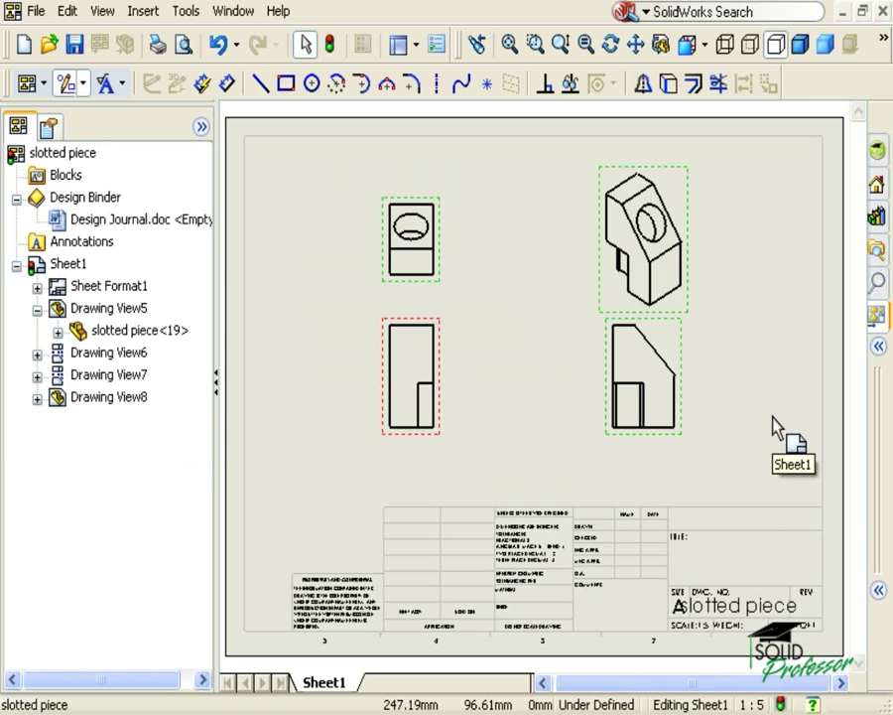
# Step: Delete all four selected drawing views, confirming with Yes to All
pyautogui.press('Delete')
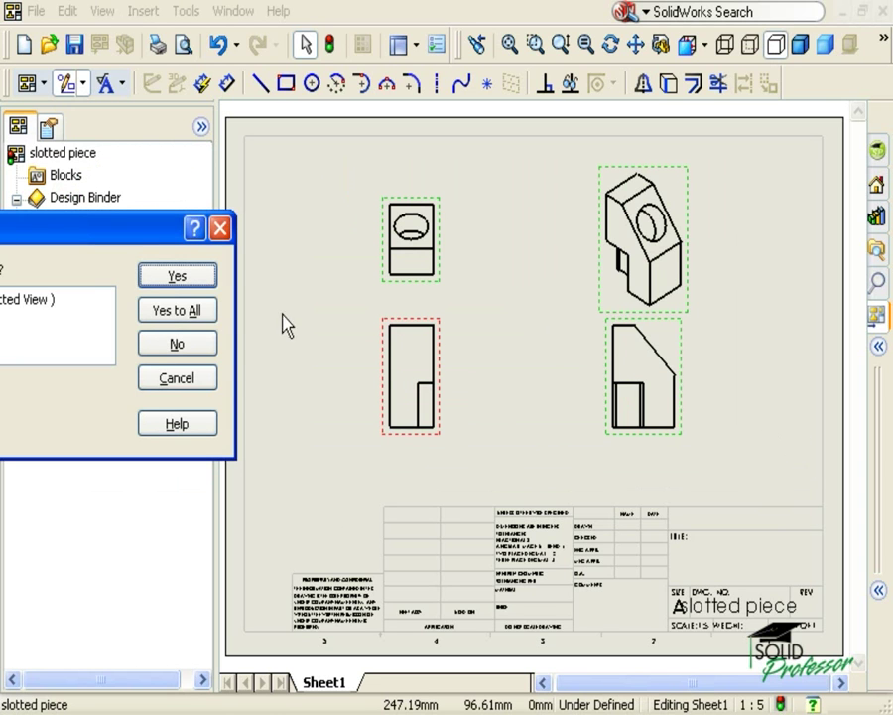
pyautogui.moveTo(147, 242); pyautogui.dragTo(316, 310)
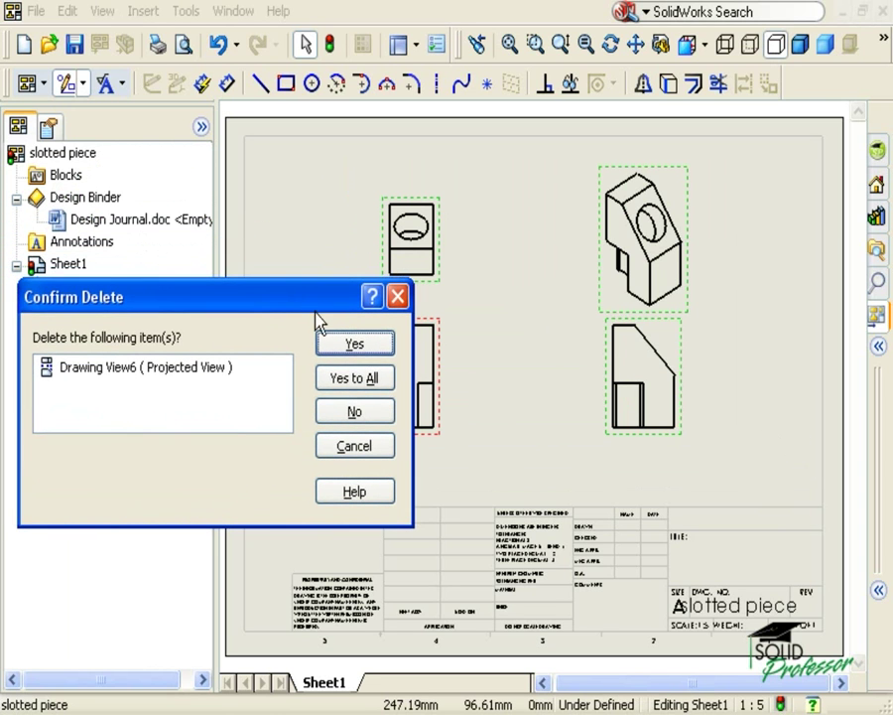
pyautogui.click(343, 378)
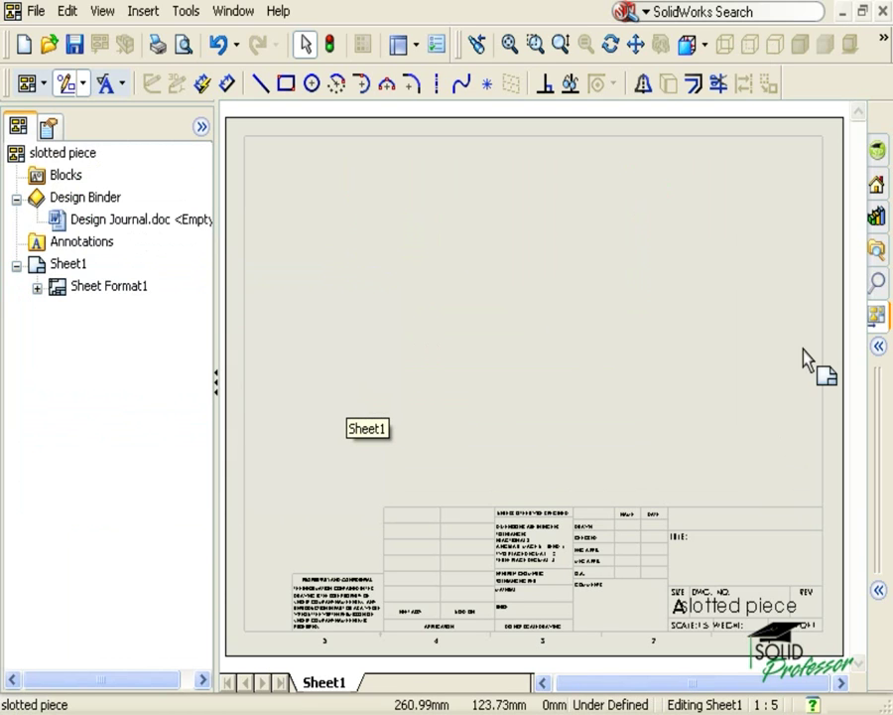
# Step: Pin the View Palette and load slotted piece.SLDPRT views into it
pyautogui.click(878, 315)
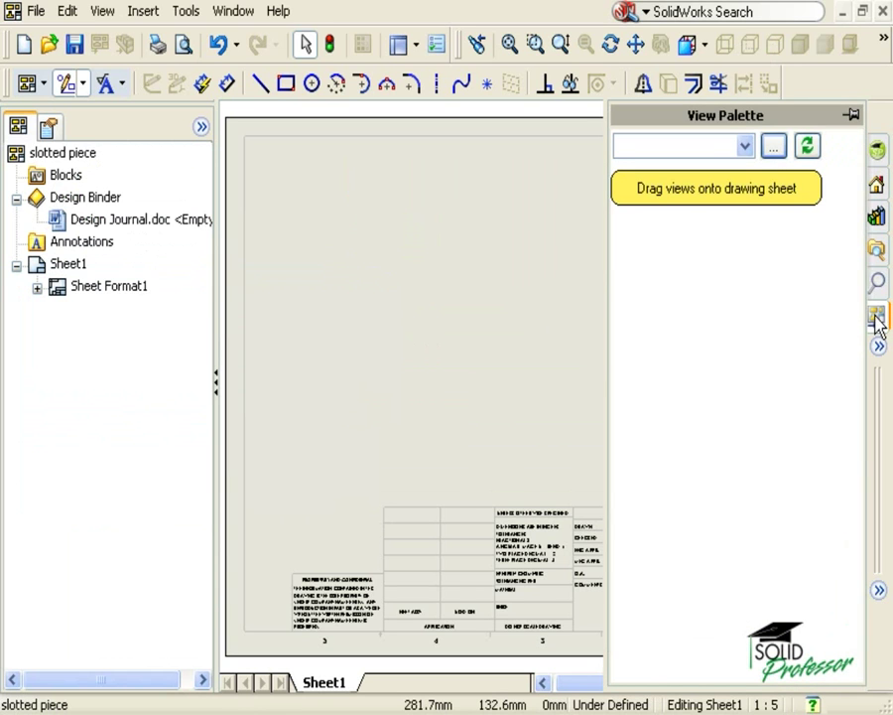
pyautogui.click(852, 116)
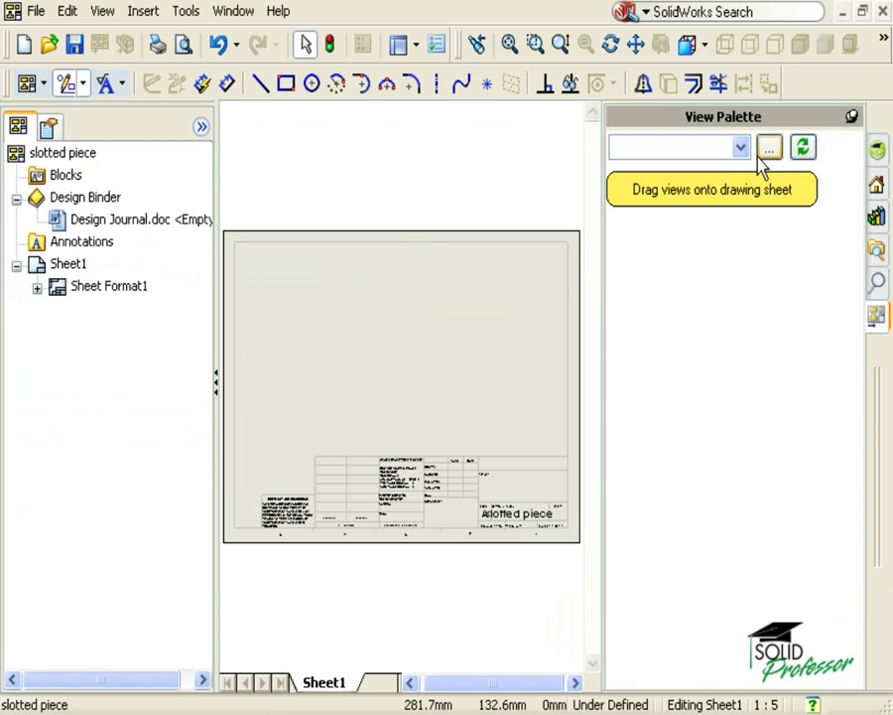
pyautogui.click(742, 148)
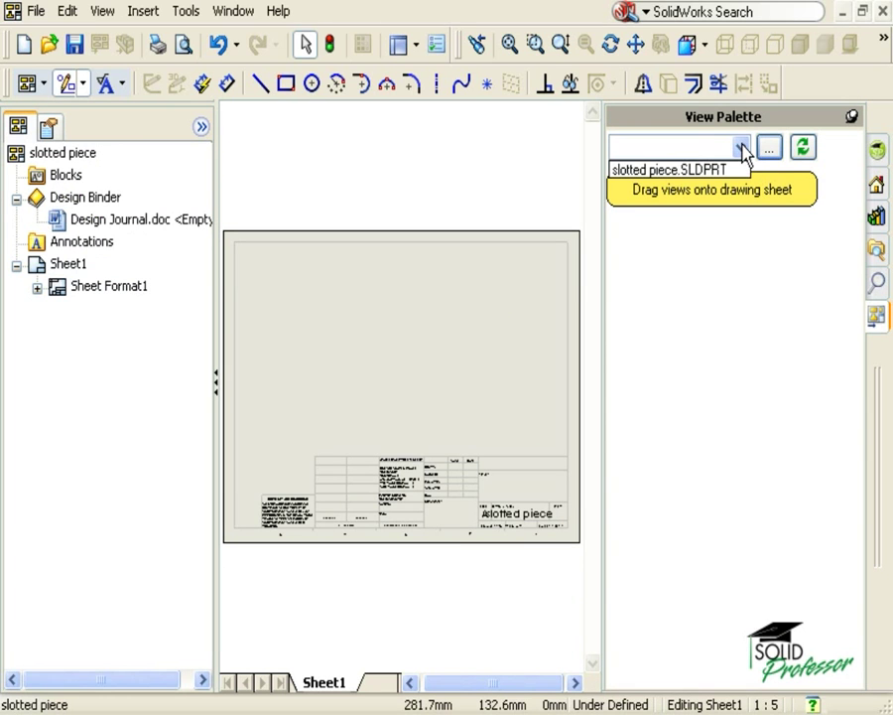
pyautogui.click(742, 149)
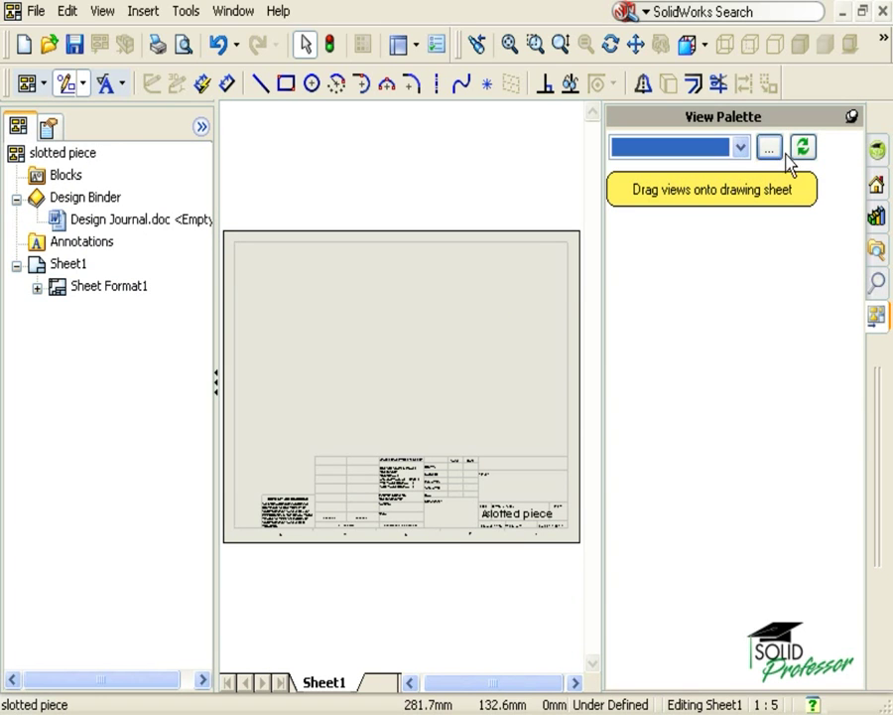
pyautogui.click(742, 151)
pyautogui.click(727, 171)
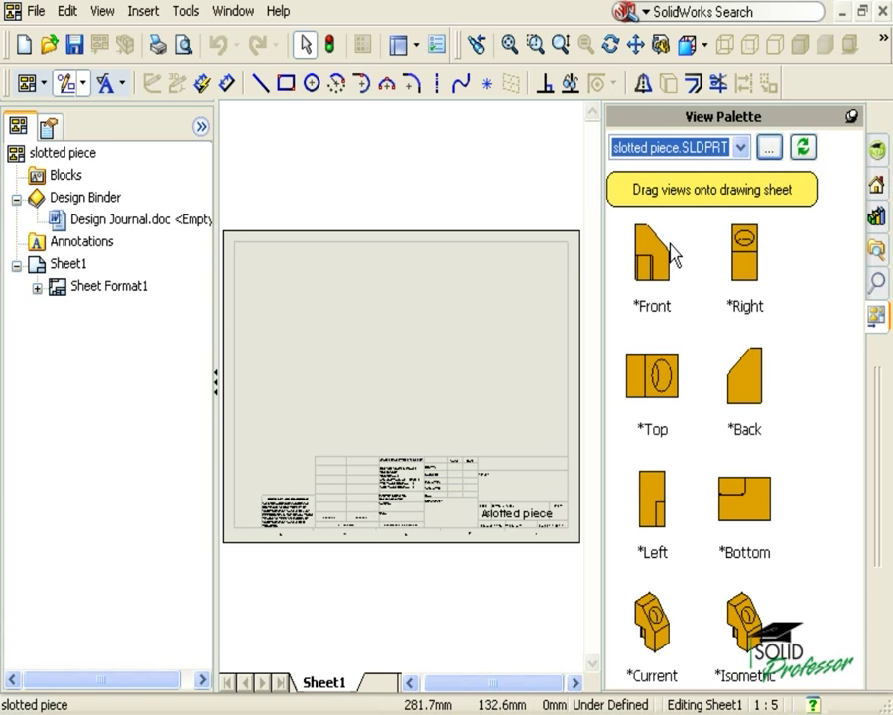
# Step: Drag the Front view onto the sheet and project top, isometric and right views
pyautogui.moveTo(651, 260)
pyautogui.mouseDown()
pyautogui.moveTo(612, 293)
pyautogui.moveTo(355, 373)
pyautogui.moveTo(321, 397)
pyautogui.mouseUp()
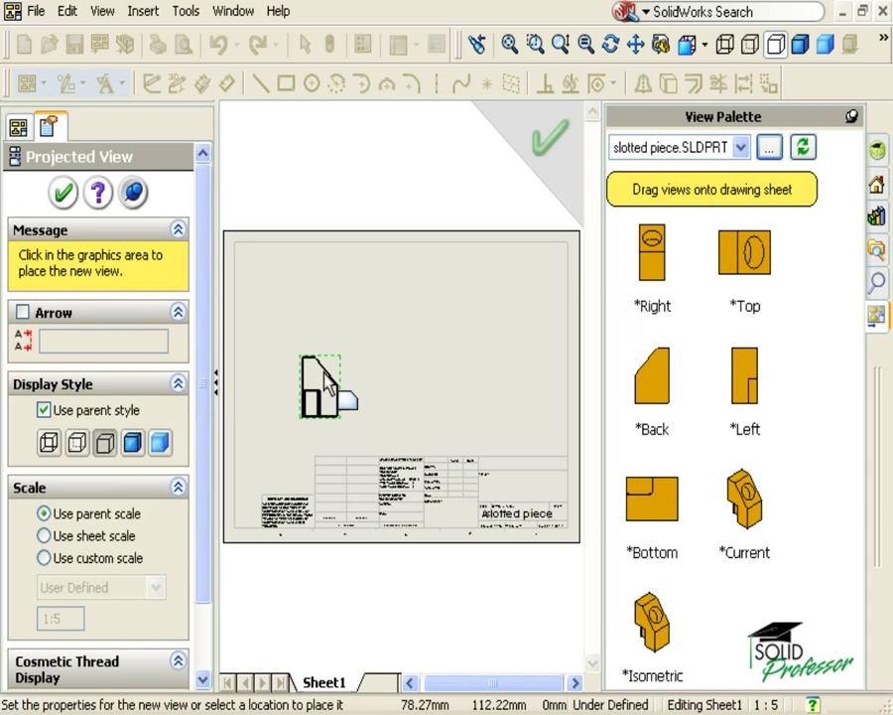
pyautogui.click(323, 295)
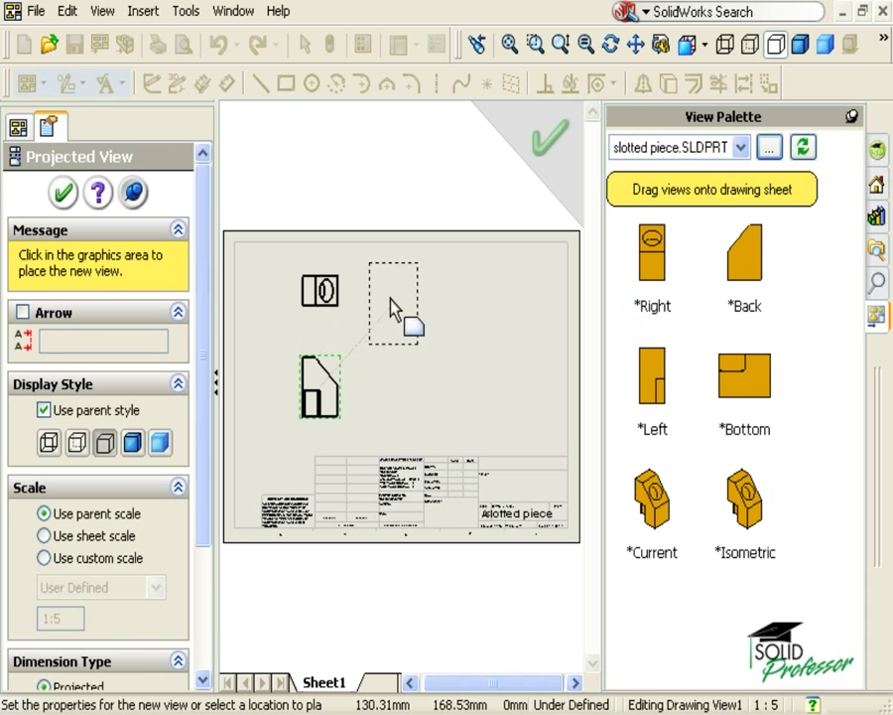
pyautogui.click(407, 304)
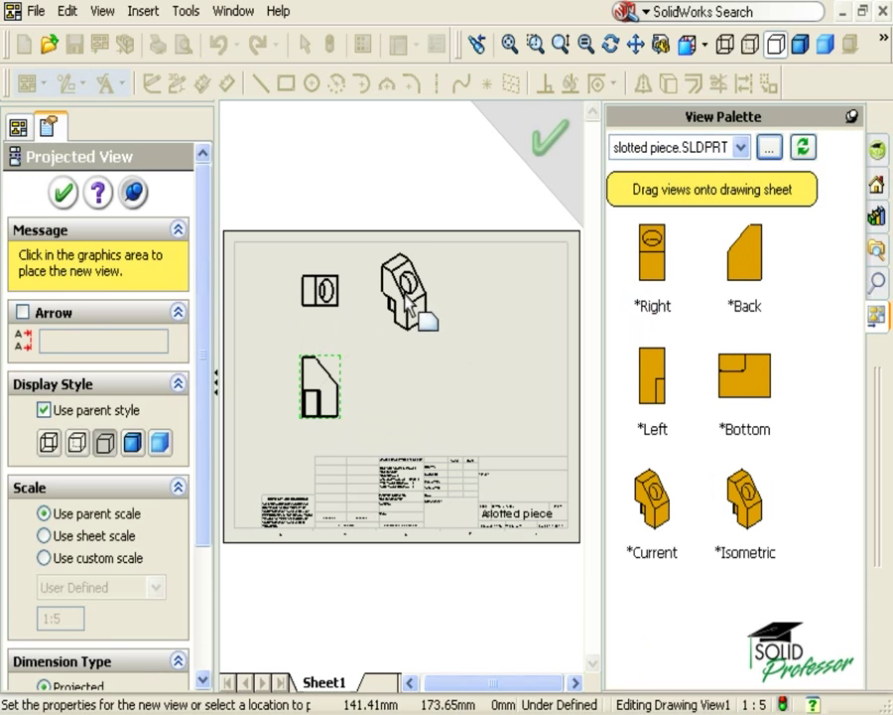
pyautogui.click(415, 405)
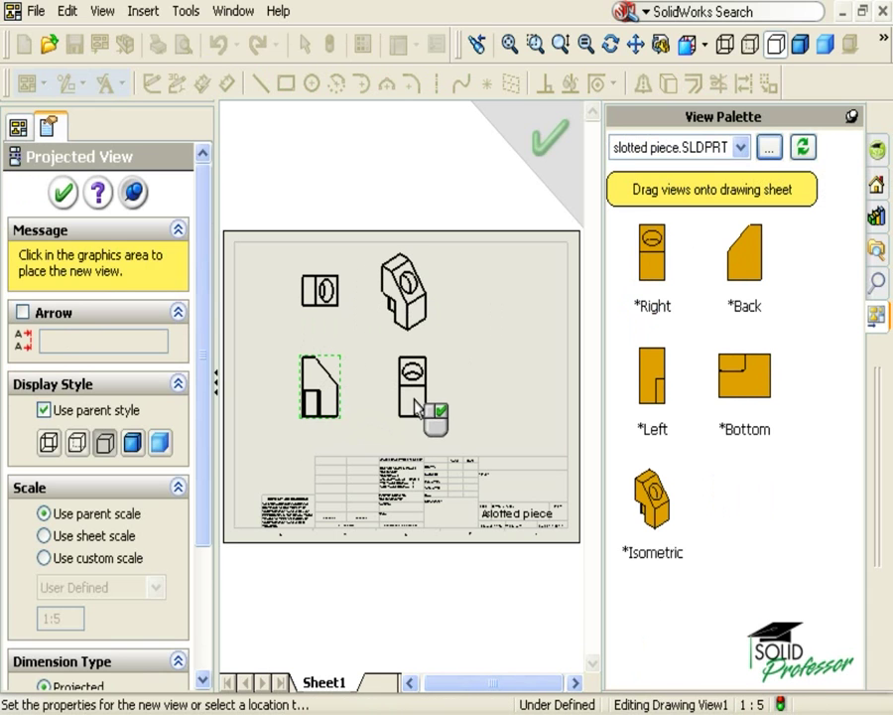
pyautogui.click(548, 157)
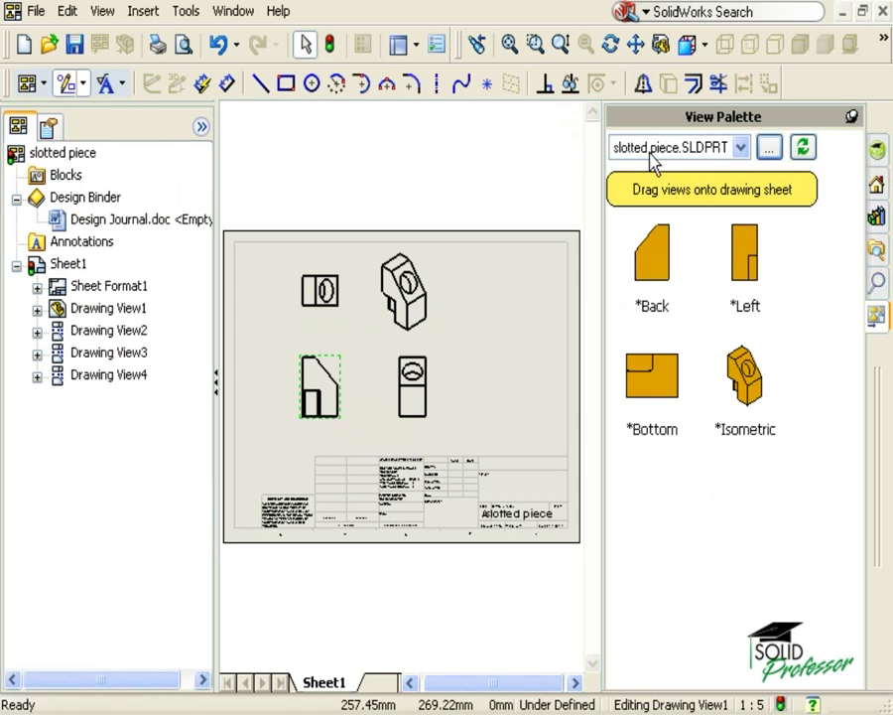
pyautogui.click(850, 117)
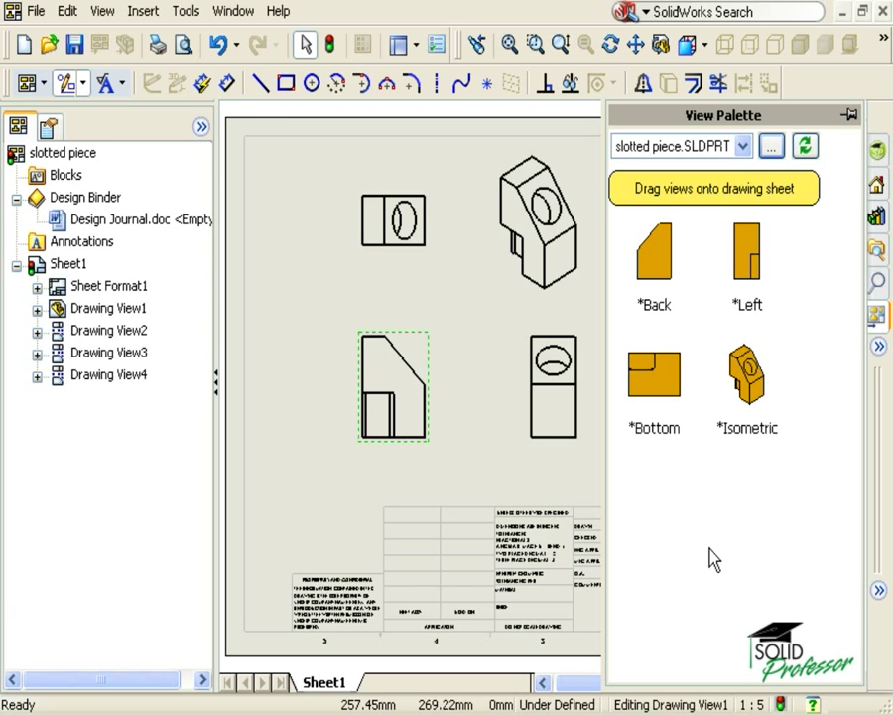
pyautogui.click(515, 475)
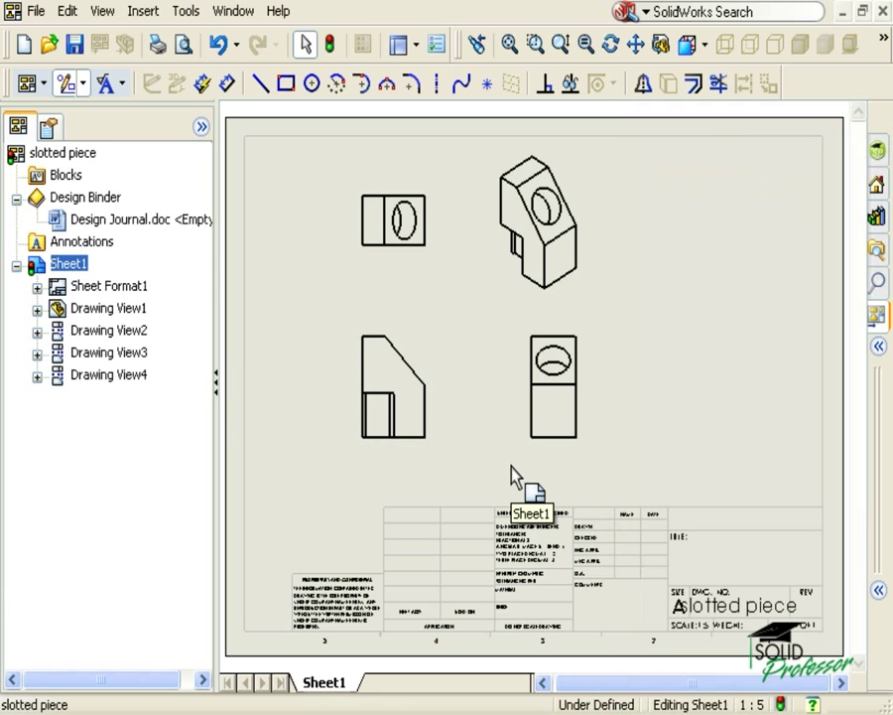